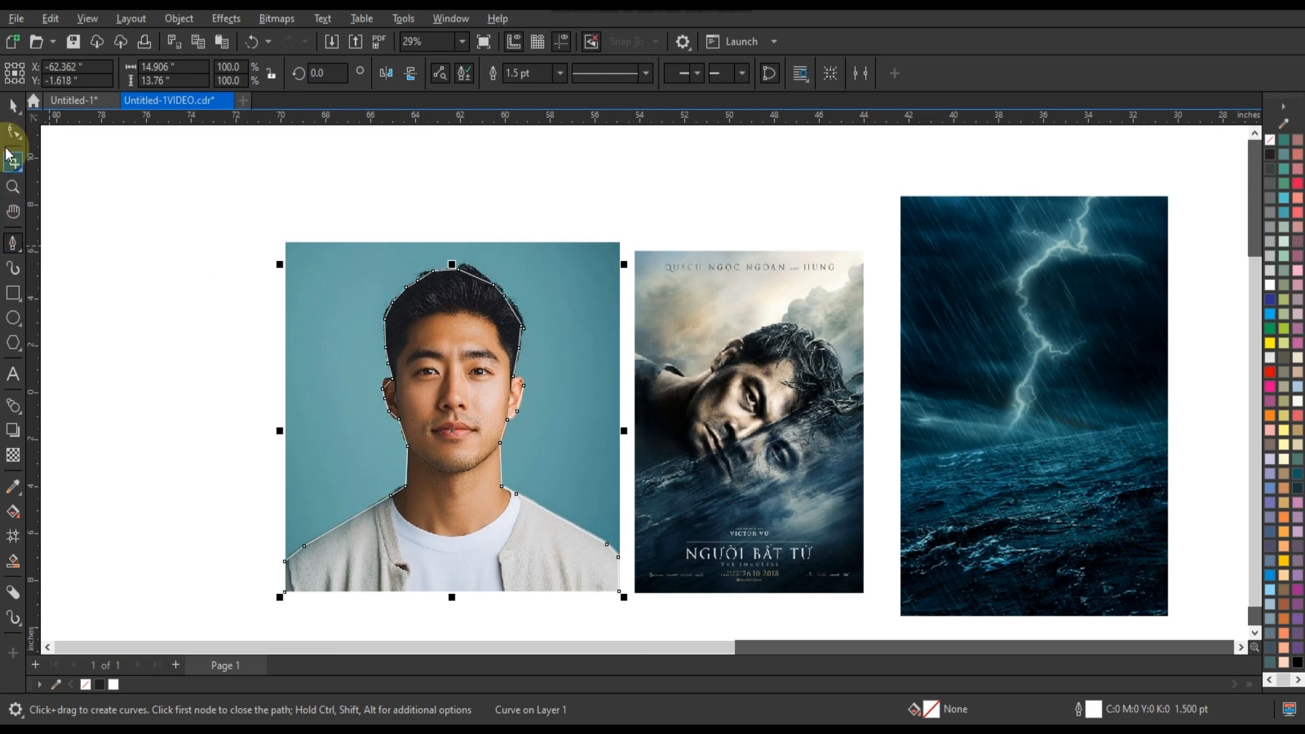
Bend the straight outline segments along the top of the man's hair so they follow the hair's edge
click(13, 133)
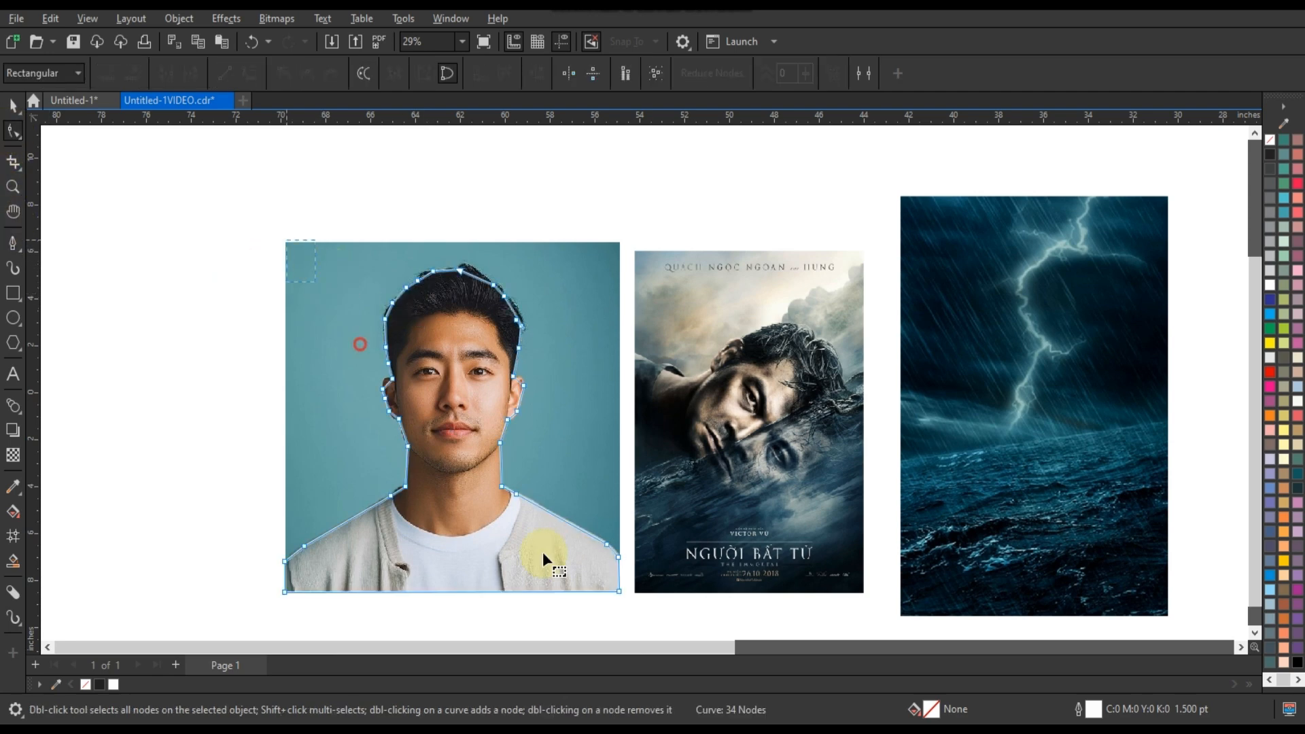
scroll(476, 275, up, 4)
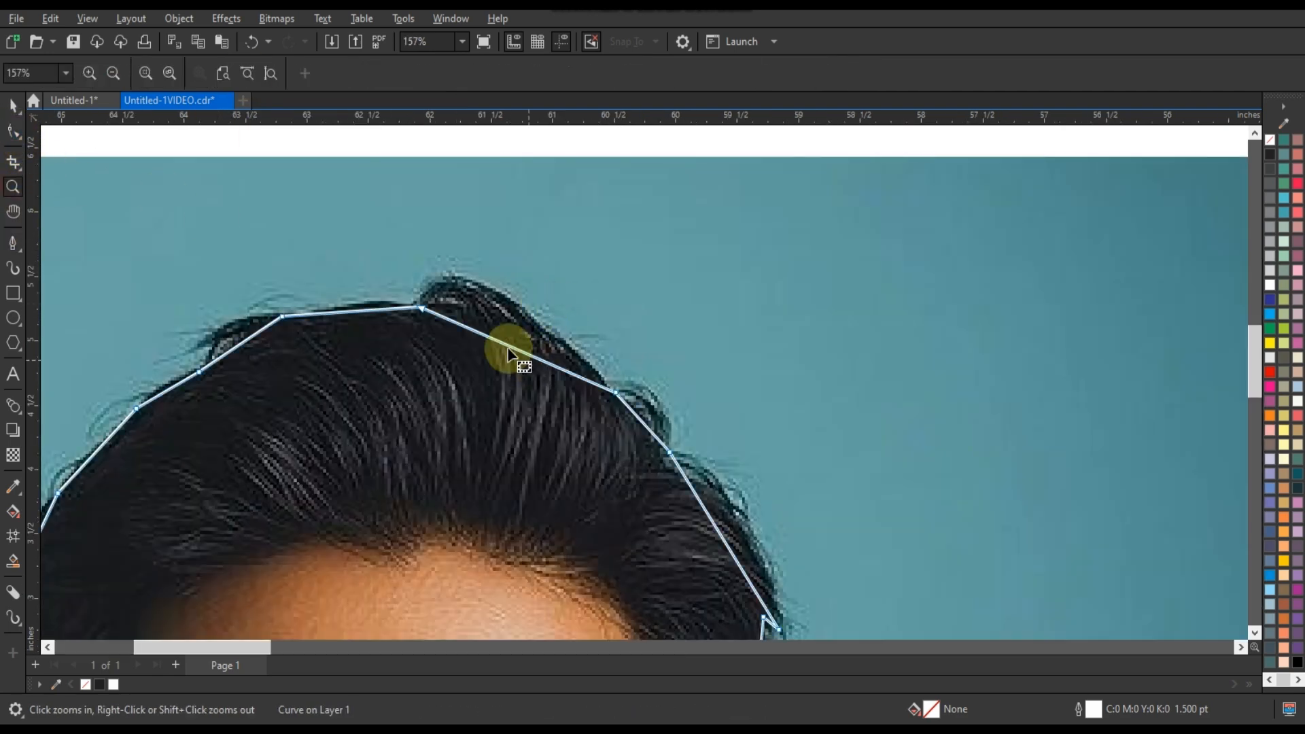
drag(495, 316, 484, 299)
drag(638, 417, 653, 412)
drag(241, 344, 234, 334)
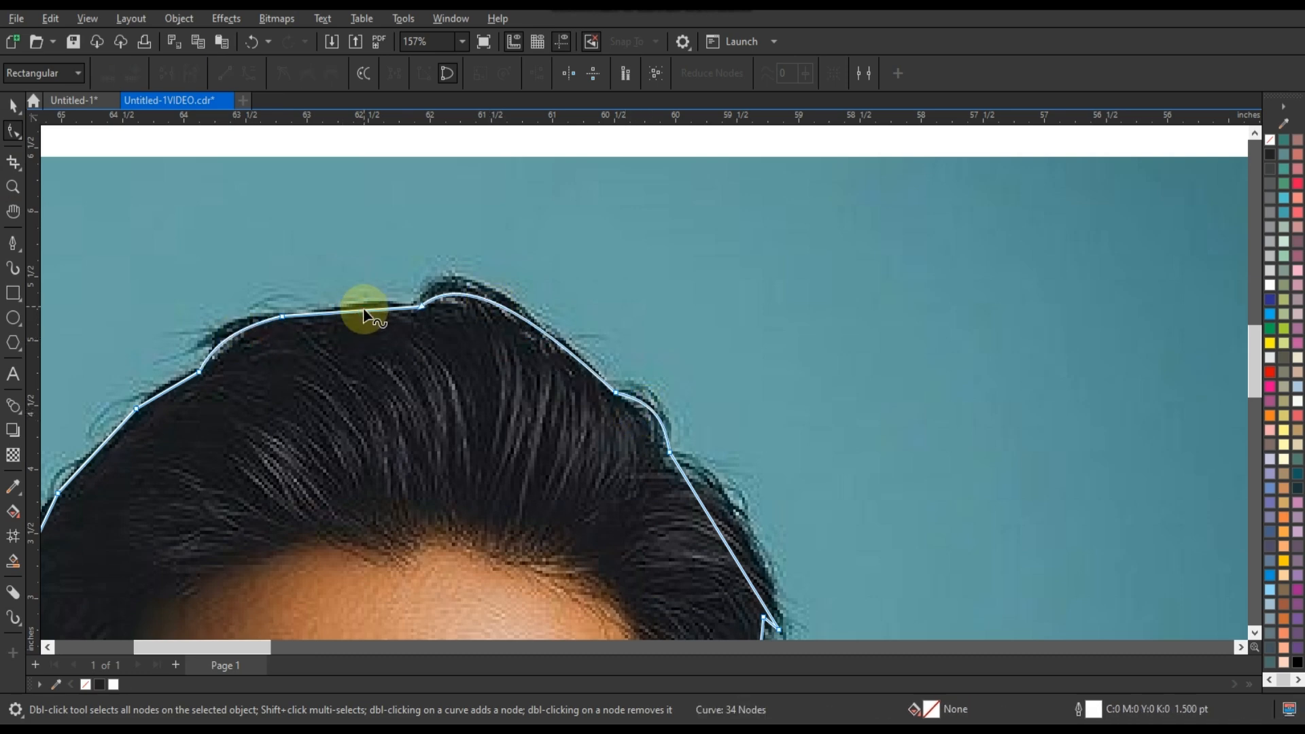
drag(362, 310, 363, 305)
scroll(728, 519, down, 3)
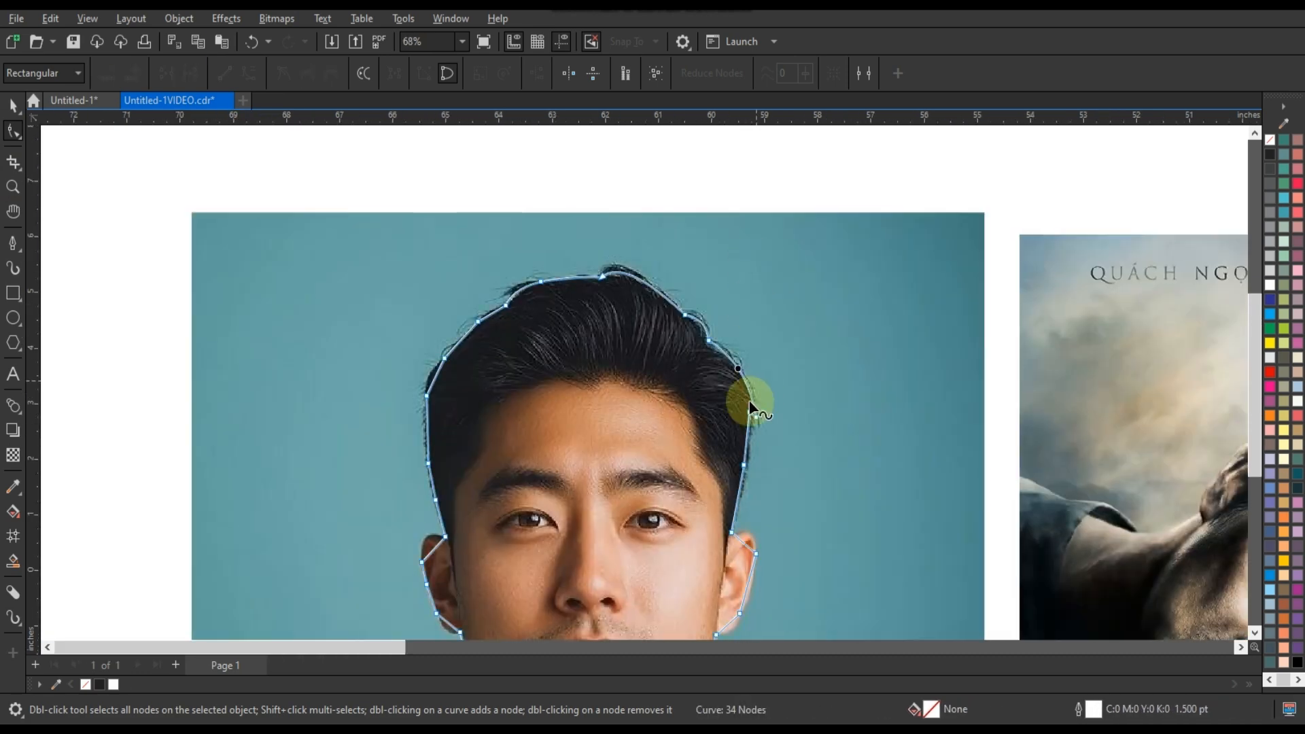
Remove a surplus node beside the temple and curve the outline around the hair and ear on the photo's right side
scroll(752, 402, up, 3)
double_click(770, 414)
drag(769, 414, 777, 415)
drag(768, 566, 784, 549)
drag(746, 546, 783, 538)
click(1256, 633)
click(1255, 634)
drag(776, 360, 782, 363)
drag(739, 424, 746, 433)
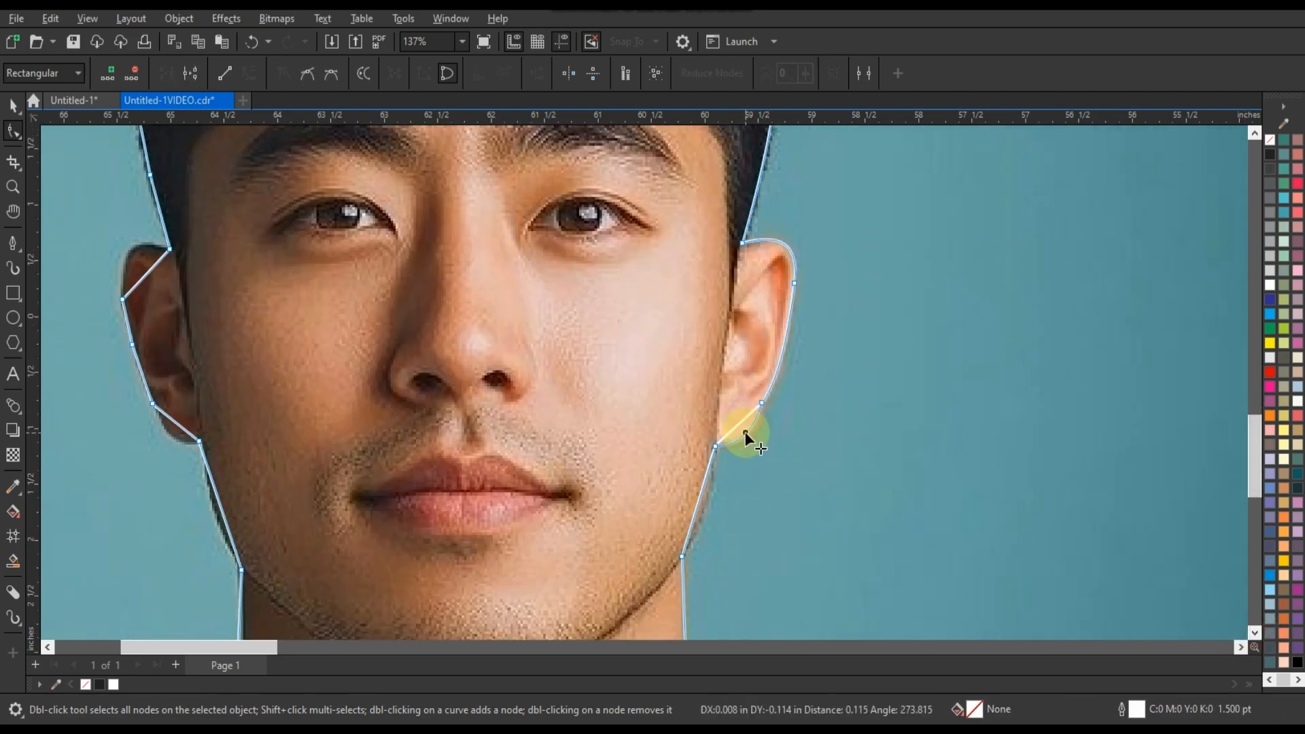
Curve the outline along both sides of the jaw and around the ear on the photo's left side
drag(697, 508, 701, 512)
drag(222, 516, 216, 519)
drag(178, 426, 172, 436)
drag(143, 380, 140, 383)
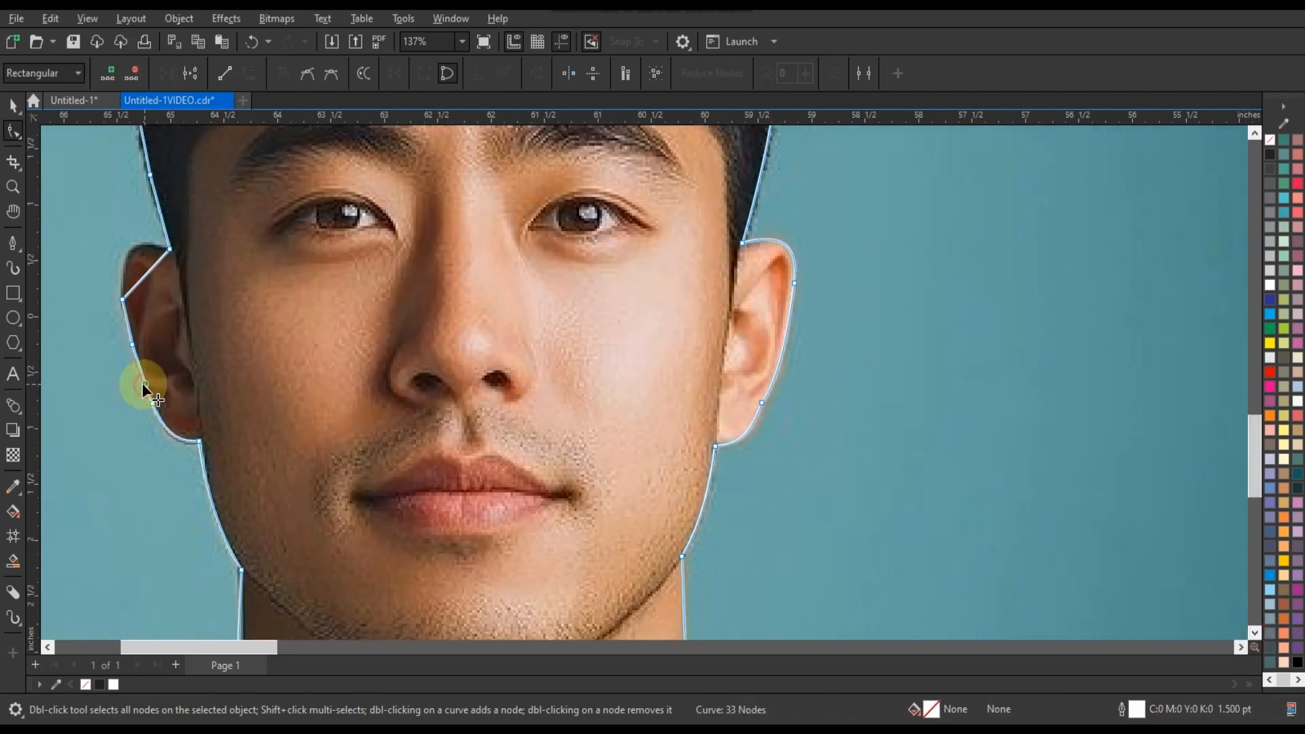
drag(138, 283, 123, 258)
Bend the outline segments from the neck across both shoulders so they follow the cardigan's edge
scroll(230, 326, down, 1)
scroll(219, 243, up, 3)
scroll(204, 326, down, 1)
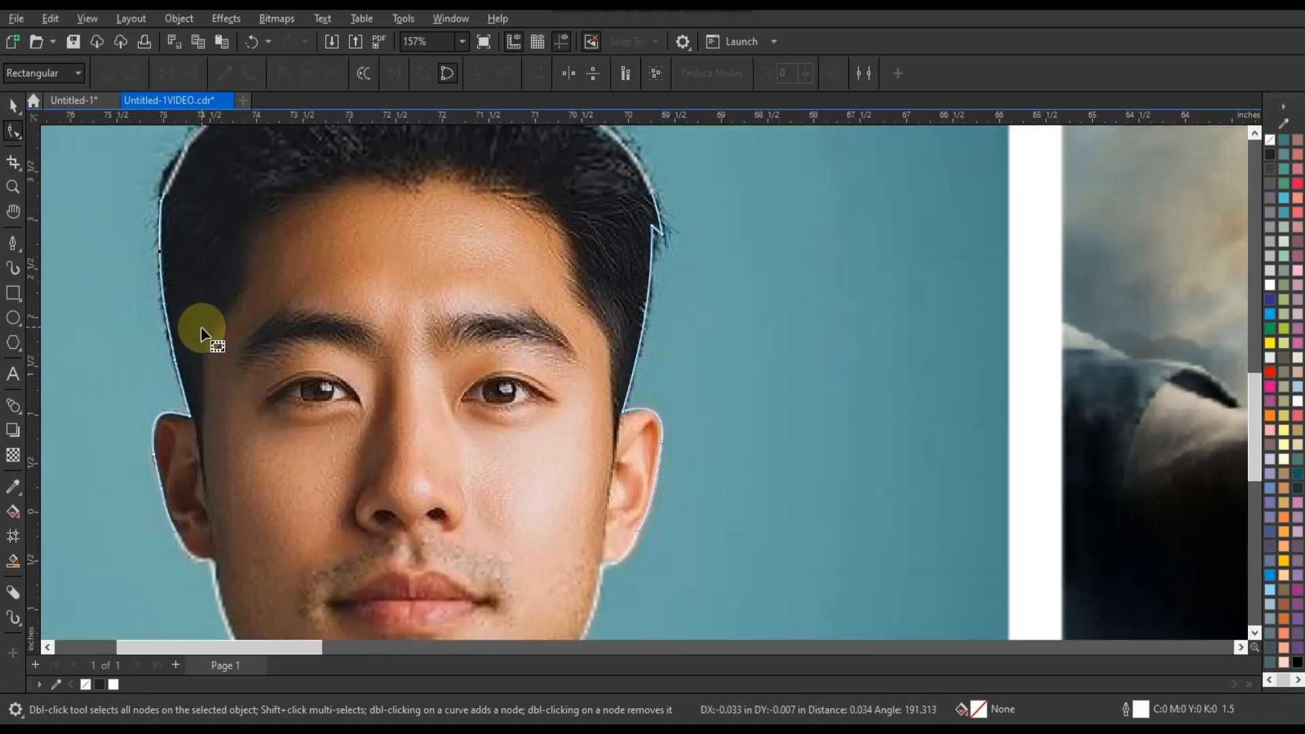
scroll(152, 248, up, 2)
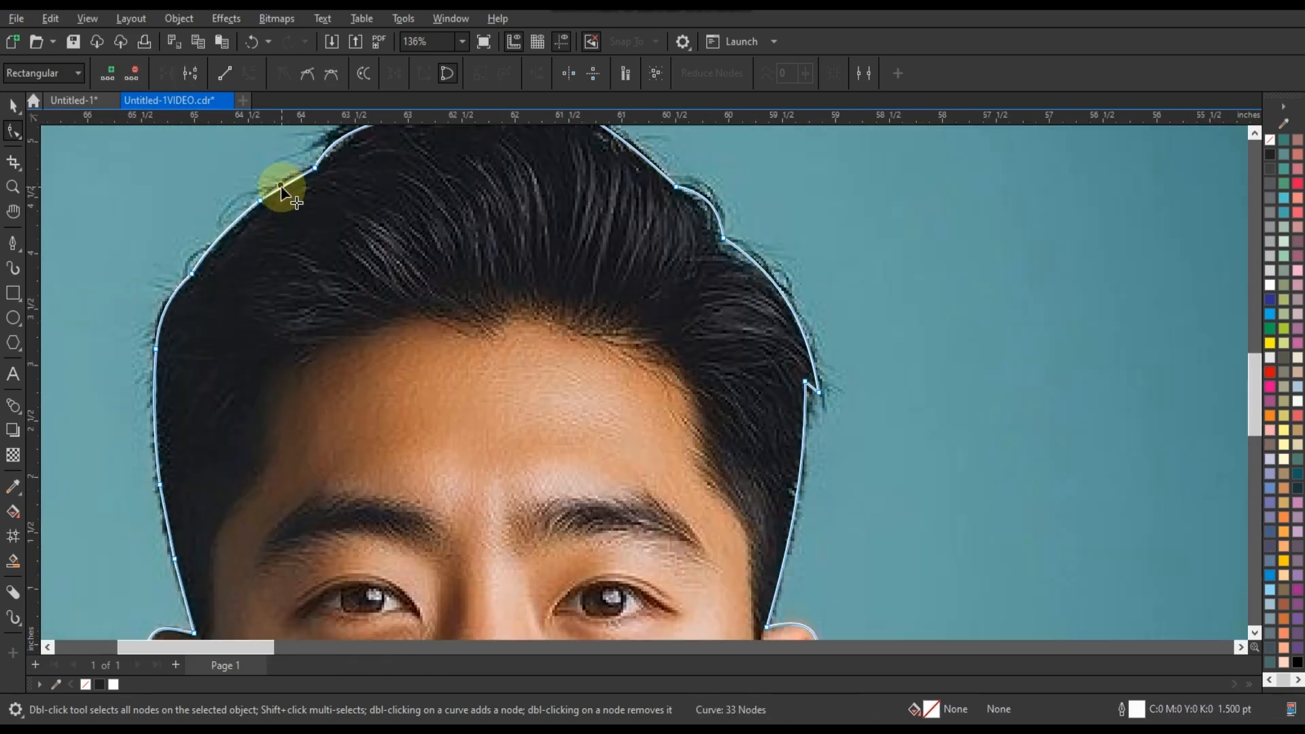
scroll(292, 204, down, 2)
scroll(362, 518, up, 2)
drag(422, 514, 413, 503)
scroll(503, 354, down, 2)
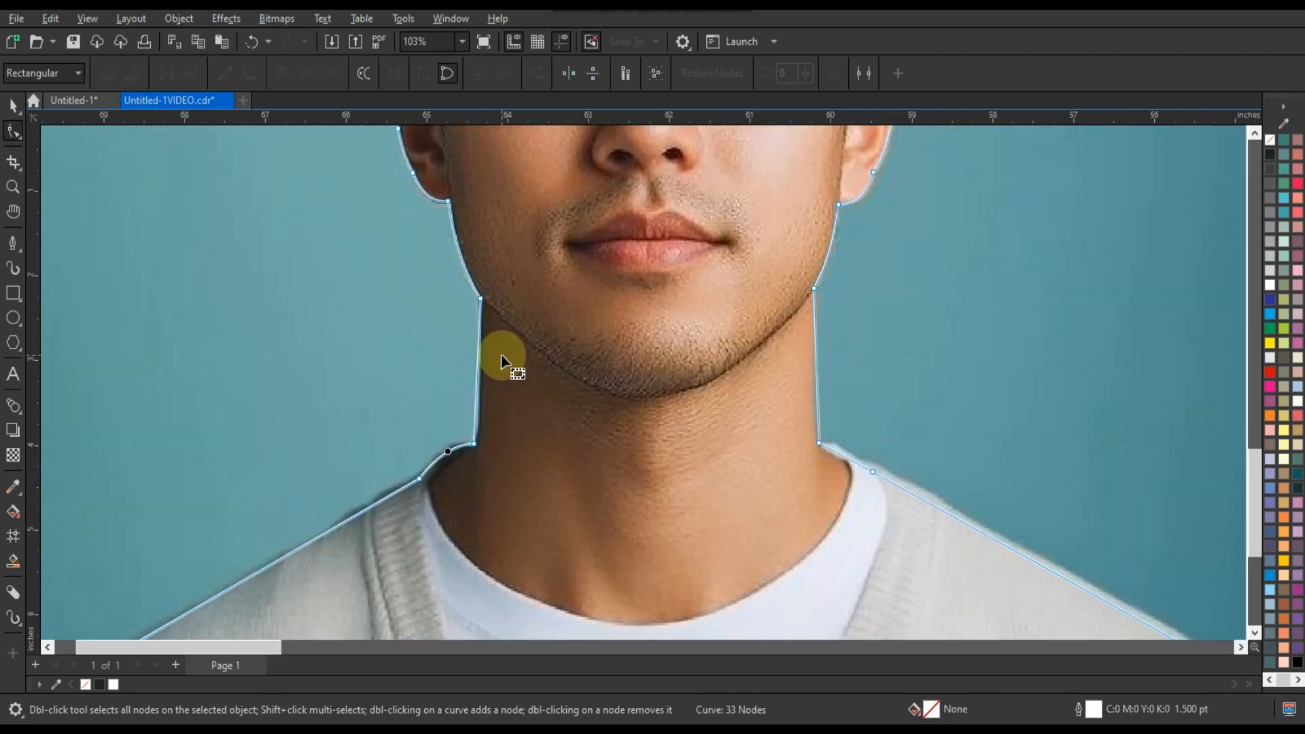
drag(323, 510, 321, 505)
drag(226, 568, 222, 566)
drag(777, 449, 772, 443)
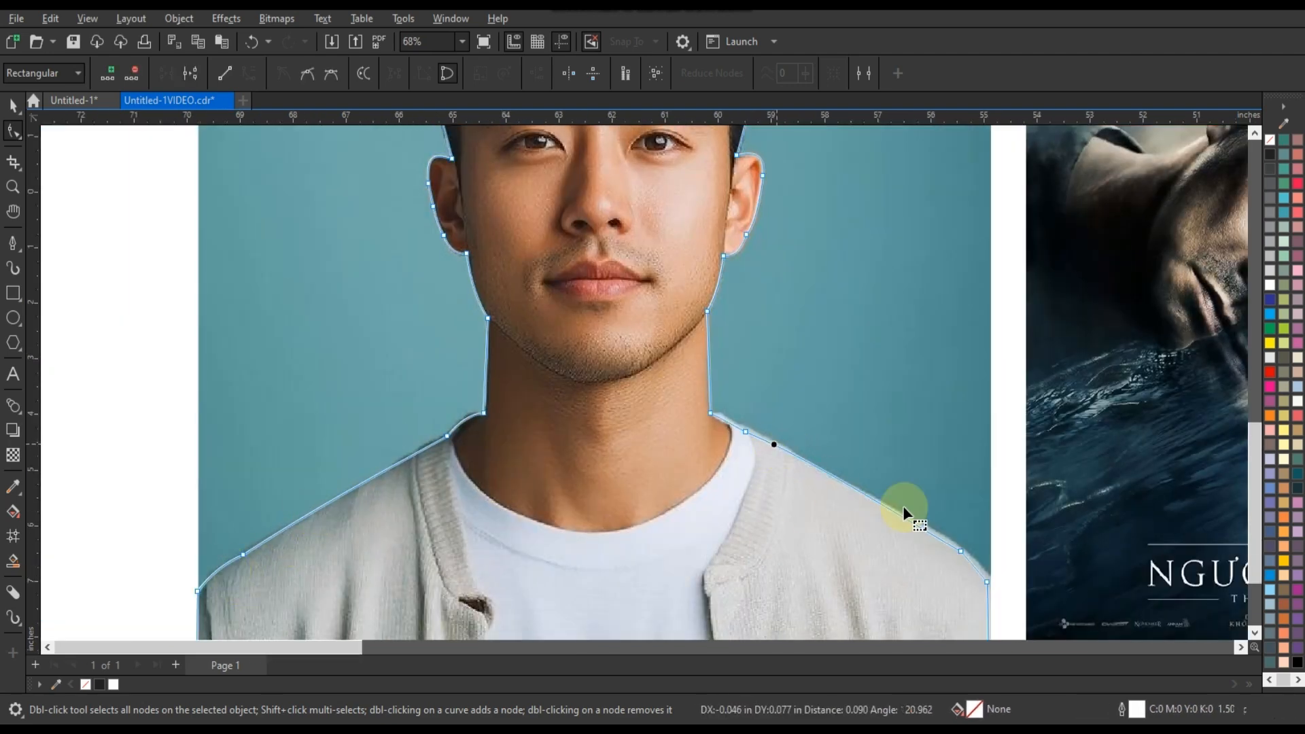
scroll(976, 551, up, 2)
drag(965, 582, 970, 575)
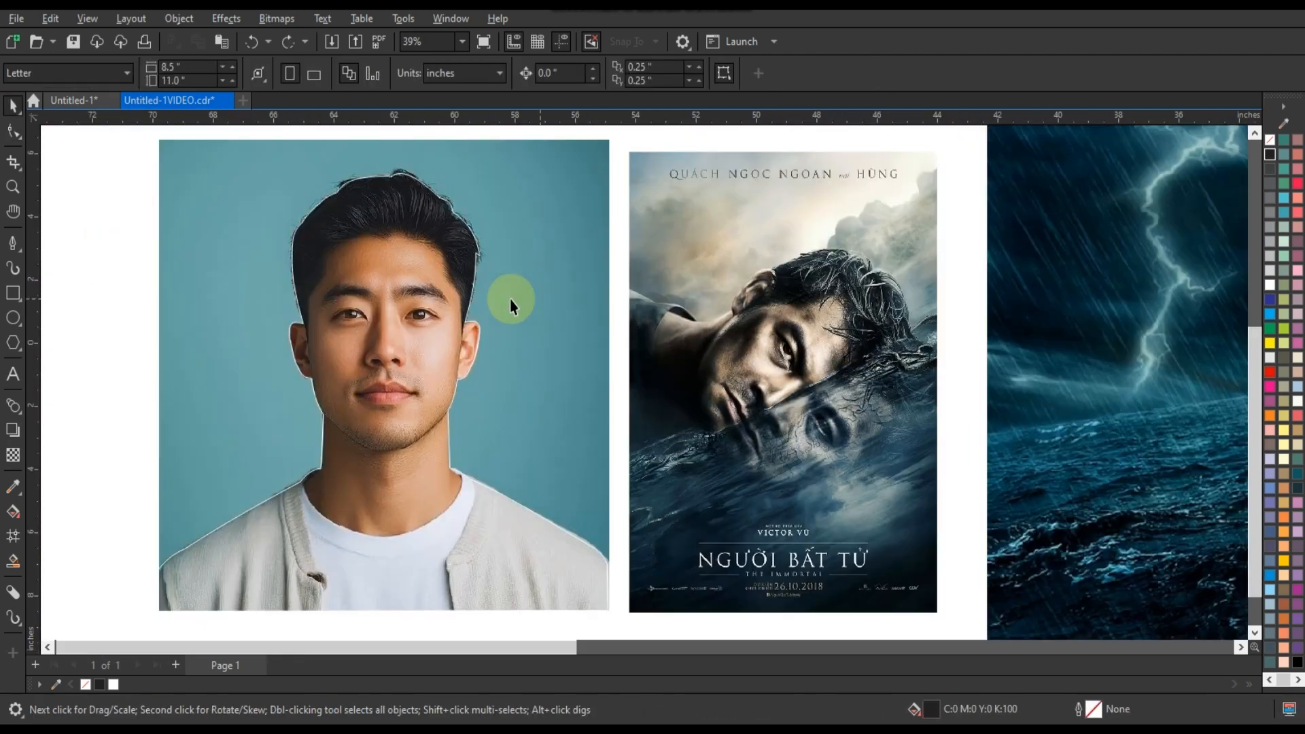
Try shifting the portrait photo toward cyan and blue with Color Balance, with Magenta–Green at -29
click(510, 300)
click(227, 19)
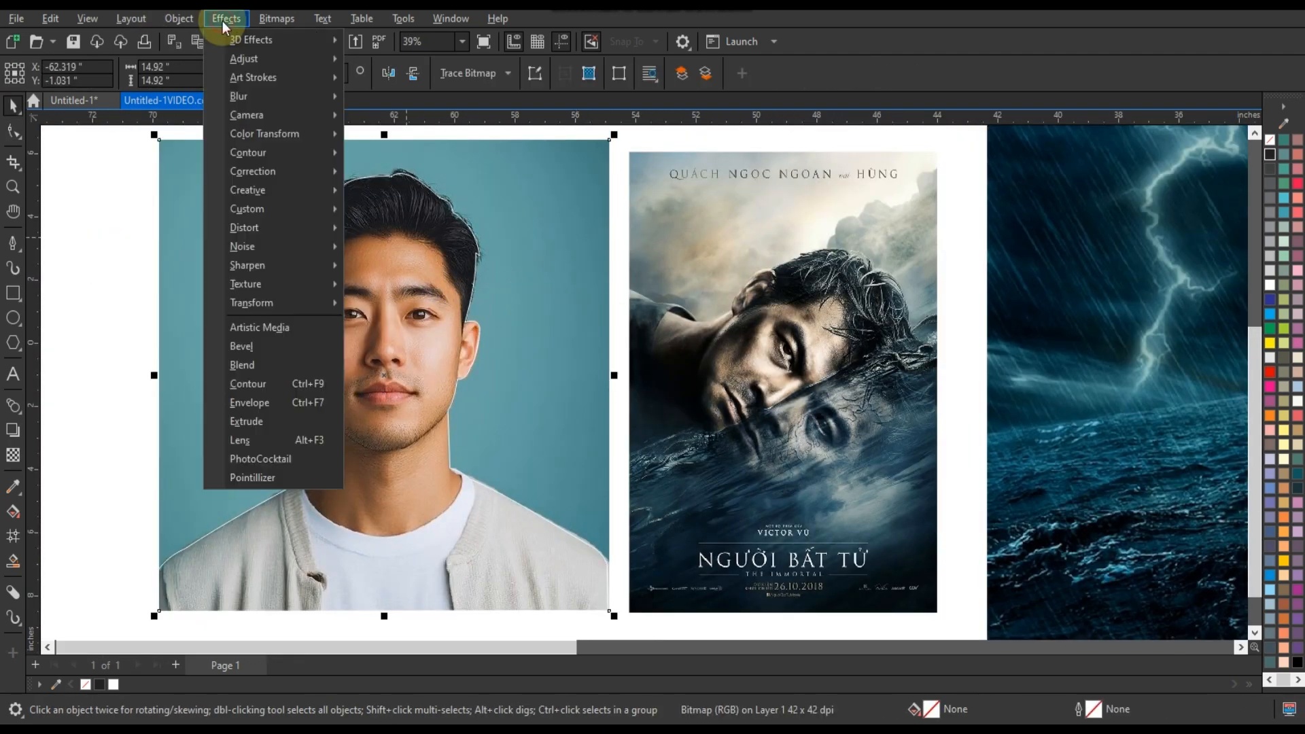
mouse_move(244, 59)
click(401, 210)
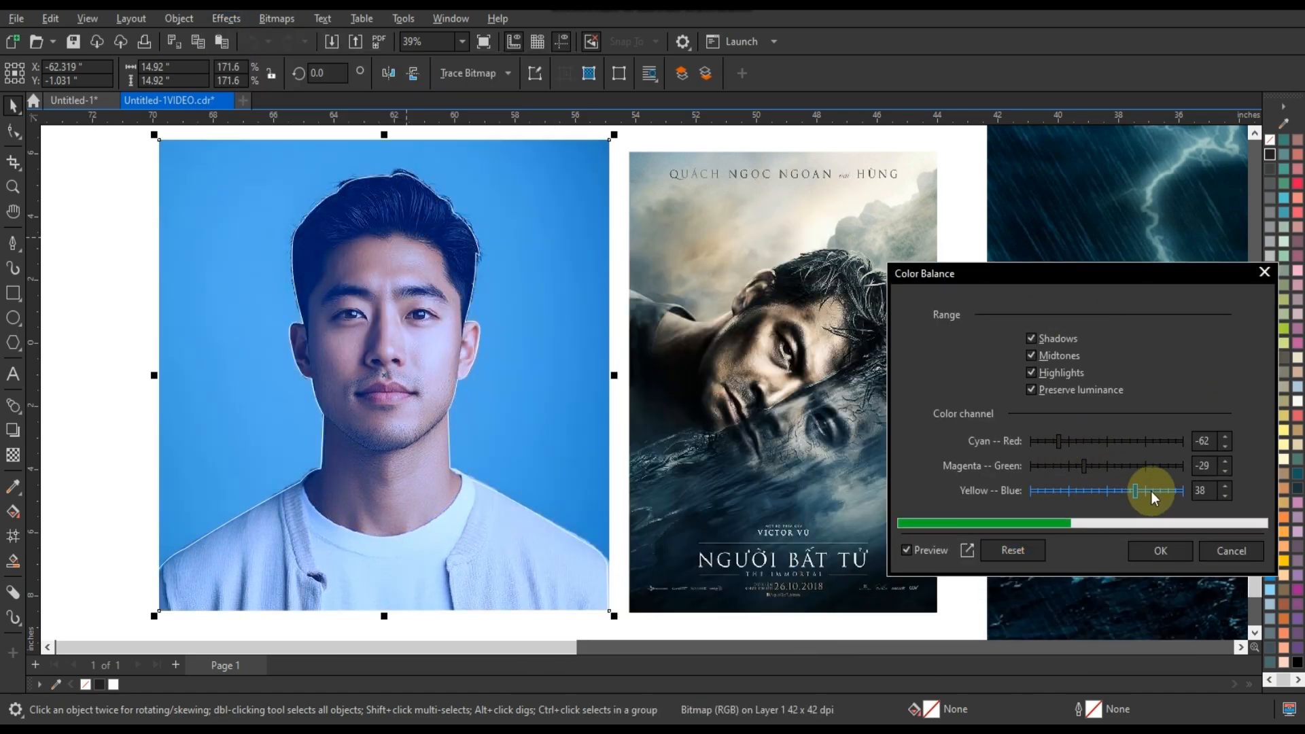
drag(1136, 491, 1131, 491)
drag(1059, 442, 1045, 442)
click(1160, 551)
Try a second Color Balance on the portrait photo with Cyan–Red at -29 and Yellow–Blue at 46
click(226, 18)
mouse_move(244, 58)
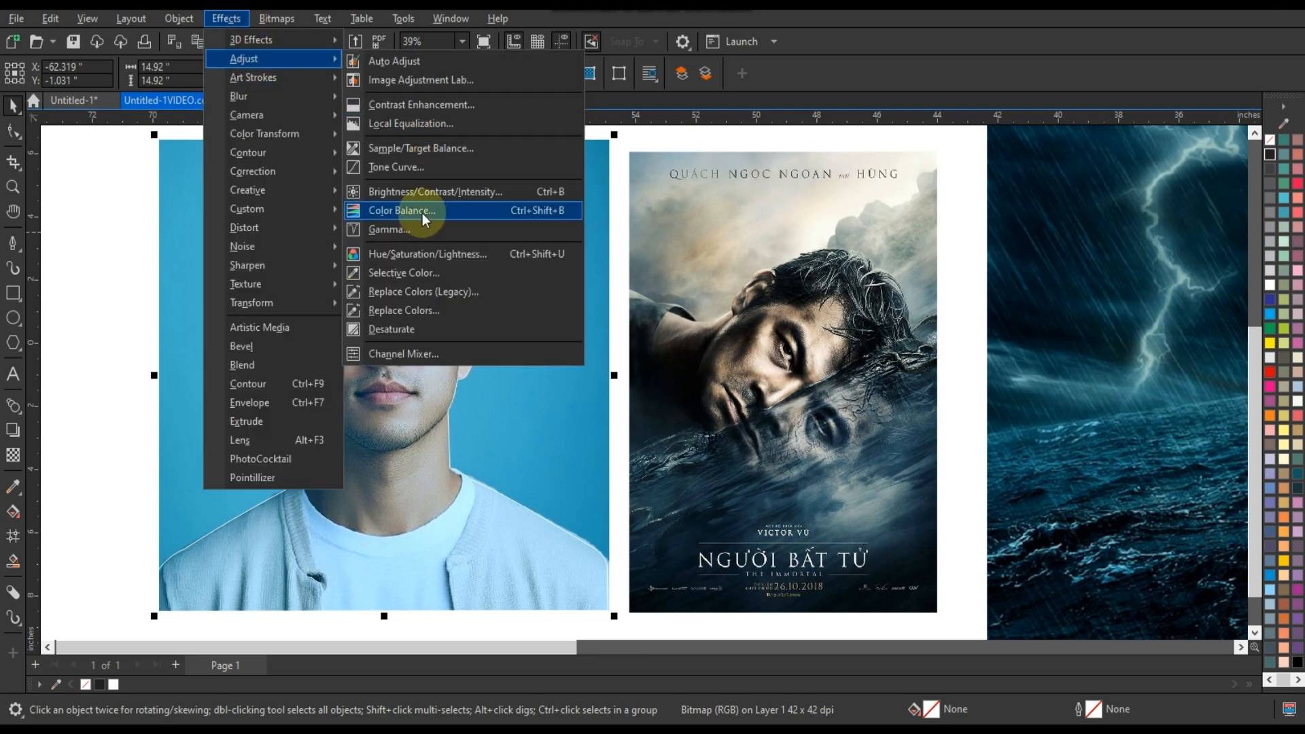
click(421, 212)
drag(667, 218, 939, 271)
click(877, 546)
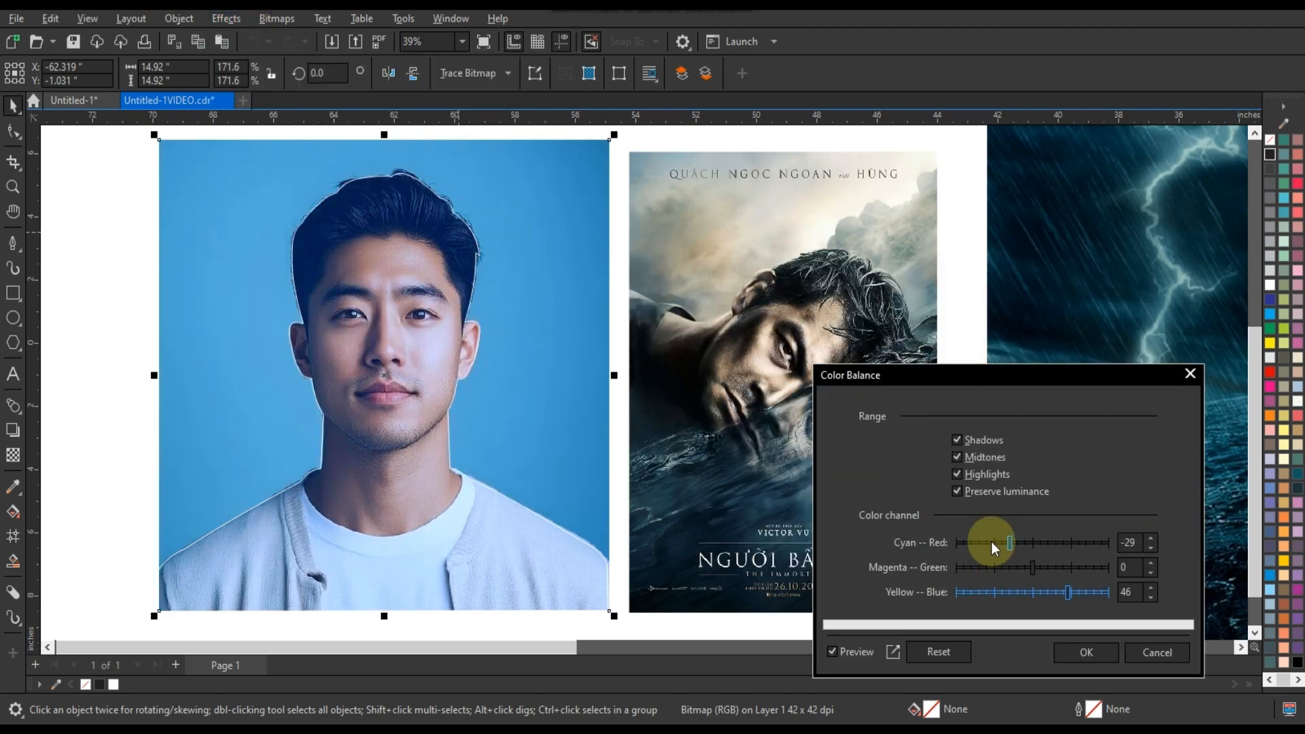
click(1087, 651)
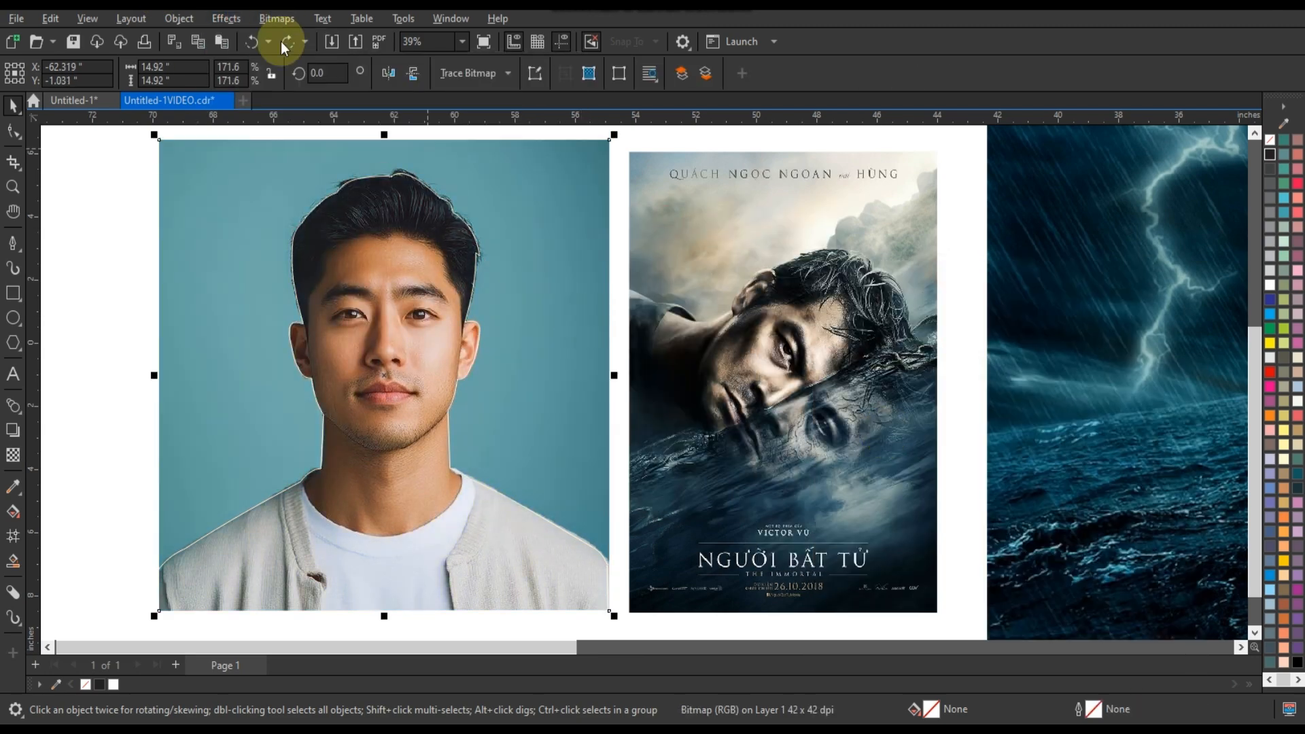
Apply a Tone Curve to the portrait photo, pulling the curve's middle slightly downward
click(227, 19)
mouse_move(262, 56)
click(408, 166)
drag(676, 139, 1095, 240)
mouse_move(976, 361)
mouse_down()
mouse_move(976, 385)
mouse_move(994, 385)
mouse_move(981, 377)
mouse_up()
click(1223, 660)
Apply Contrast Enhancement to the portrait photo with a gamma of 1.26
click(265, 19)
mouse_move(226, 18)
mouse_move(248, 57)
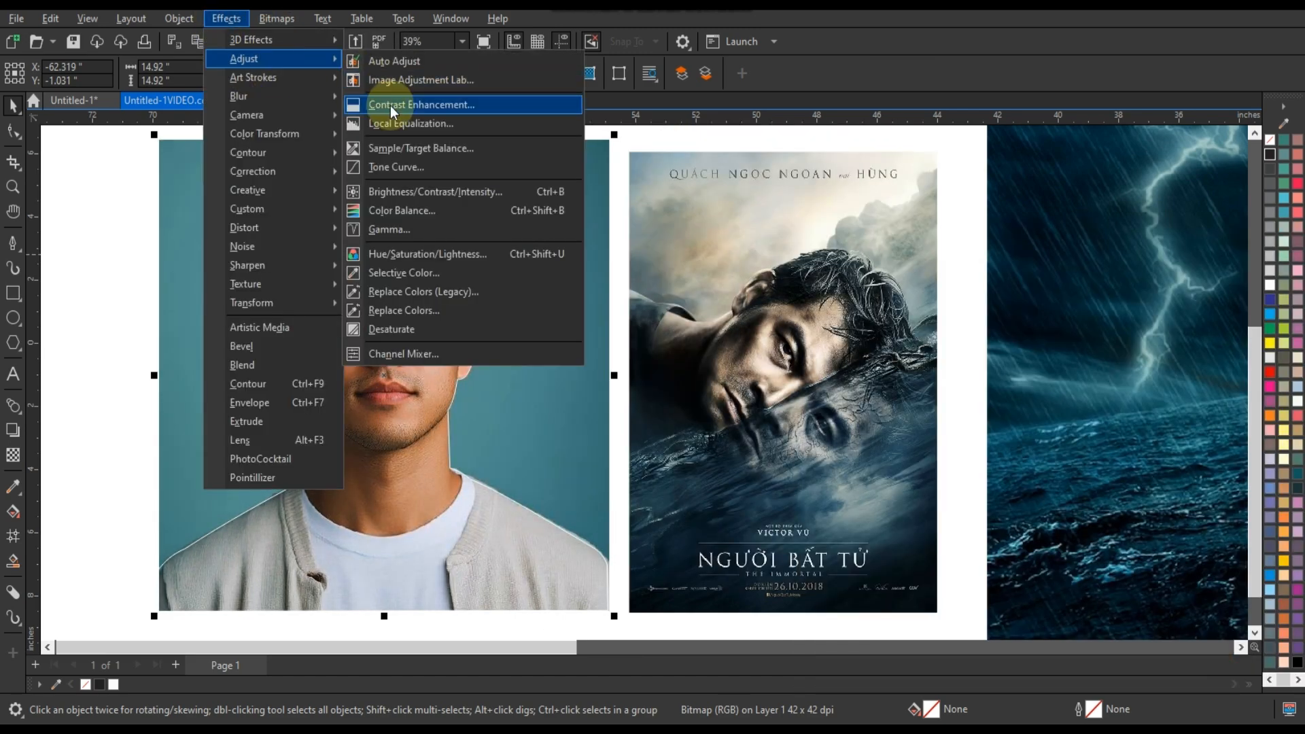
click(391, 104)
drag(621, 83, 905, 127)
mouse_move(933, 466)
mouse_down()
mouse_move(949, 468)
mouse_move(938, 467)
mouse_up()
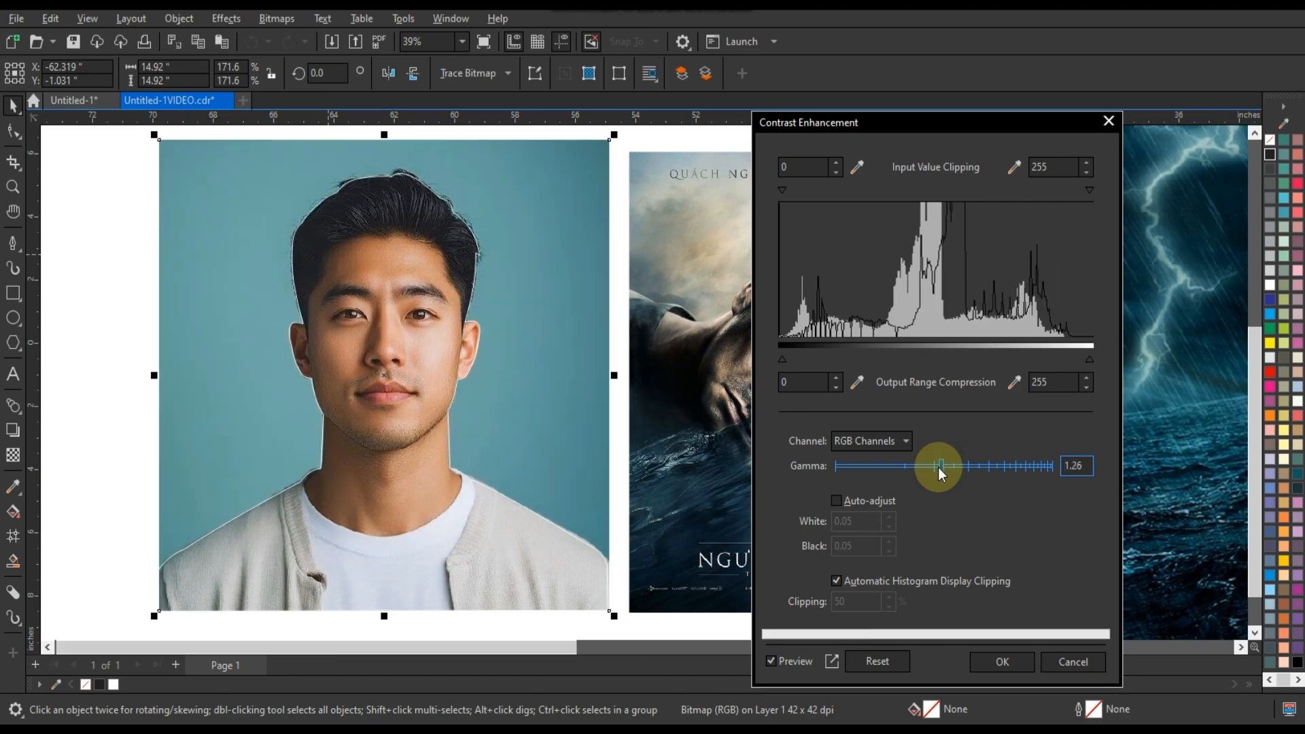
click(1002, 663)
Apply Color Balance to the portrait photo with Cyan–Red -30, Magenta–Green 22 and Yellow–Blue 41
click(226, 19)
mouse_move(248, 59)
click(399, 211)
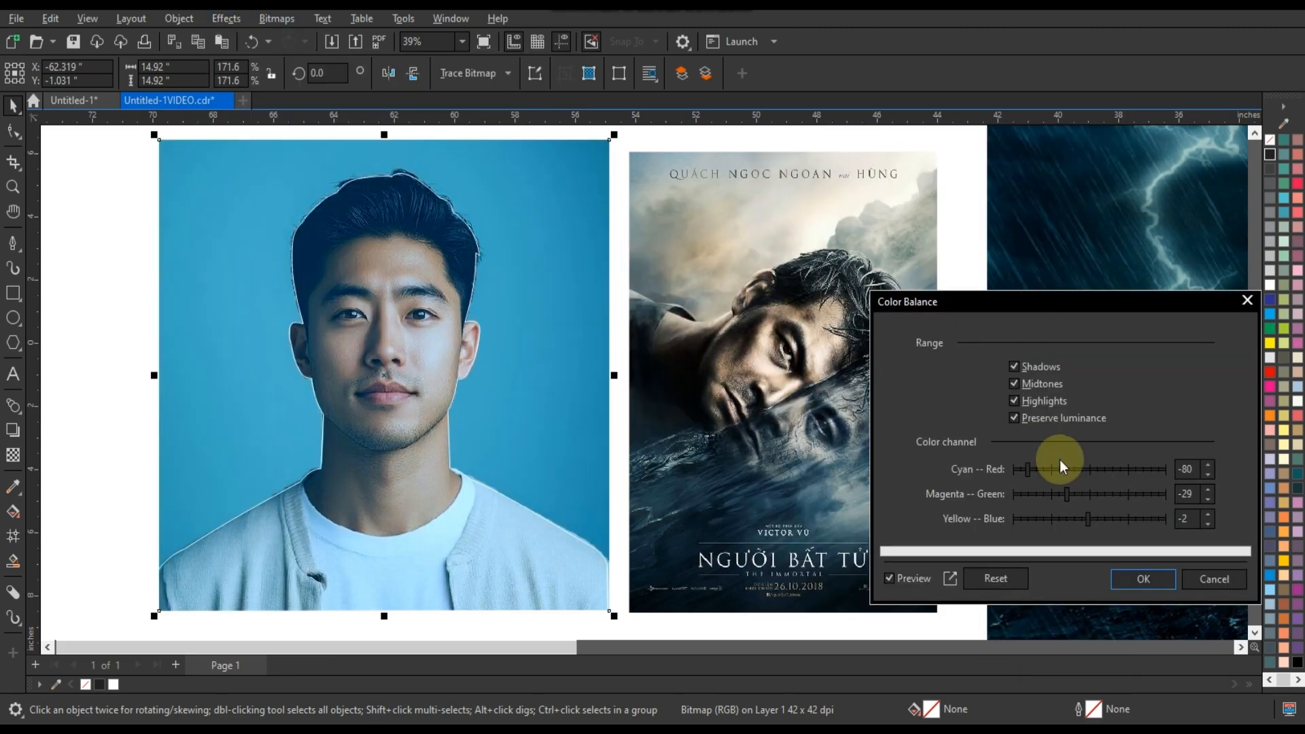
drag(1090, 470, 1073, 469)
mouse_move(1090, 494)
mouse_down()
mouse_move(1111, 494)
mouse_move(1068, 469)
mouse_move(1107, 494)
mouse_up()
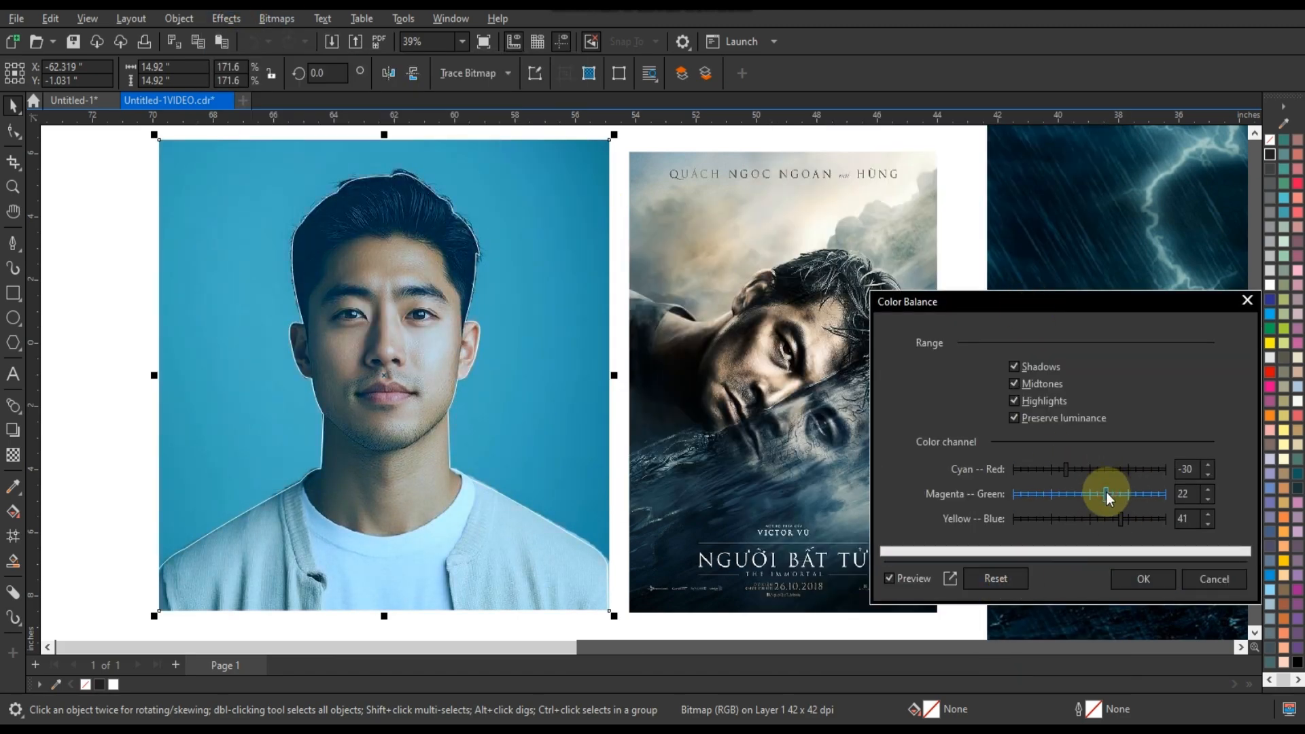
click(1143, 579)
Adjust the portrait photo's Brightness/Contrast/Intensity for a harsher, more contrasted look
click(233, 21)
mouse_move(248, 58)
click(421, 186)
drag(679, 273, 1036, 368)
drag(1016, 412, 1018, 464)
mouse_move(1002, 410)
mouse_down()
mouse_move(1064, 437)
mouse_move(1008, 411)
mouse_up()
drag(1062, 436, 1006, 413)
click(1060, 522)
Darken the portrait photo's midtones by slightly lowering its Gamma
click(227, 21)
mouse_move(232, 59)
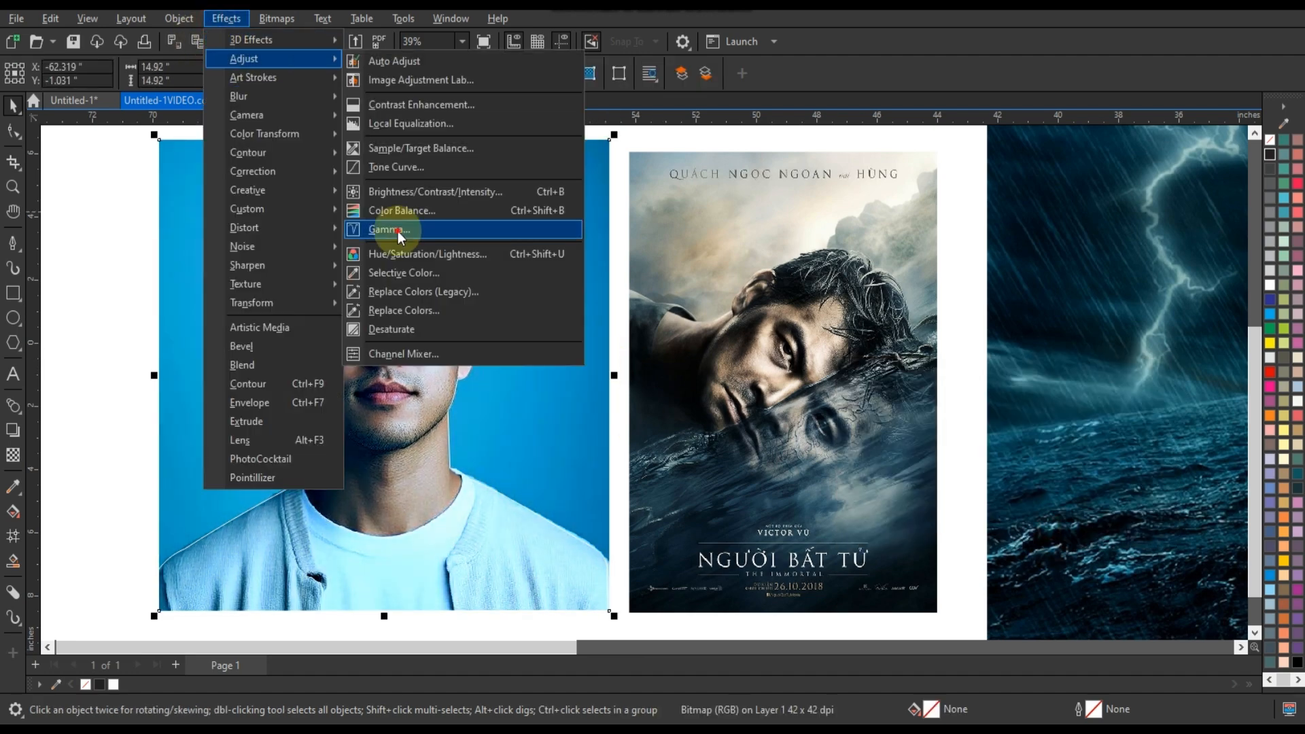
click(397, 232)
mouse_move(822, 367)
mouse_down()
mouse_move(803, 367)
mouse_move(818, 366)
mouse_up()
key(Return)
PowerClip the portrait photo inside the head-and-shoulders outline and mirror the cutout horizontally
right_click(605, 327)
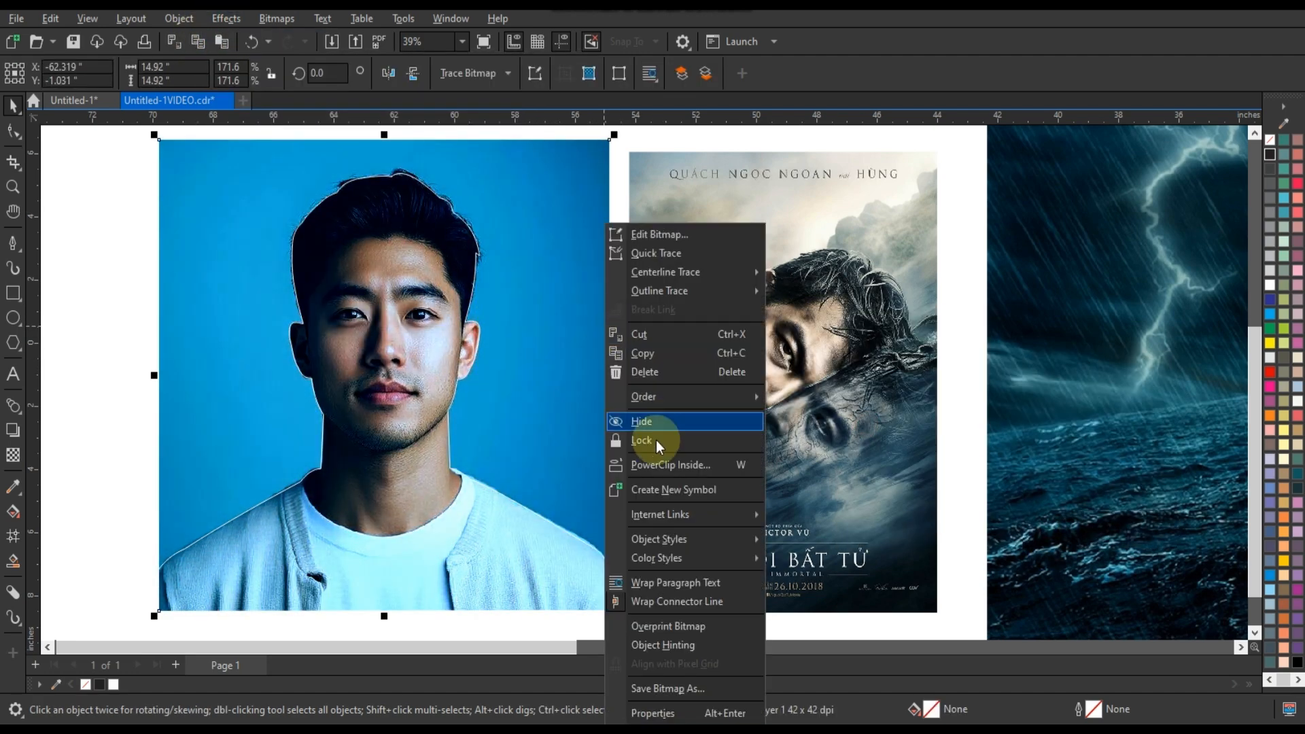
click(661, 465)
click(414, 367)
click(388, 72)
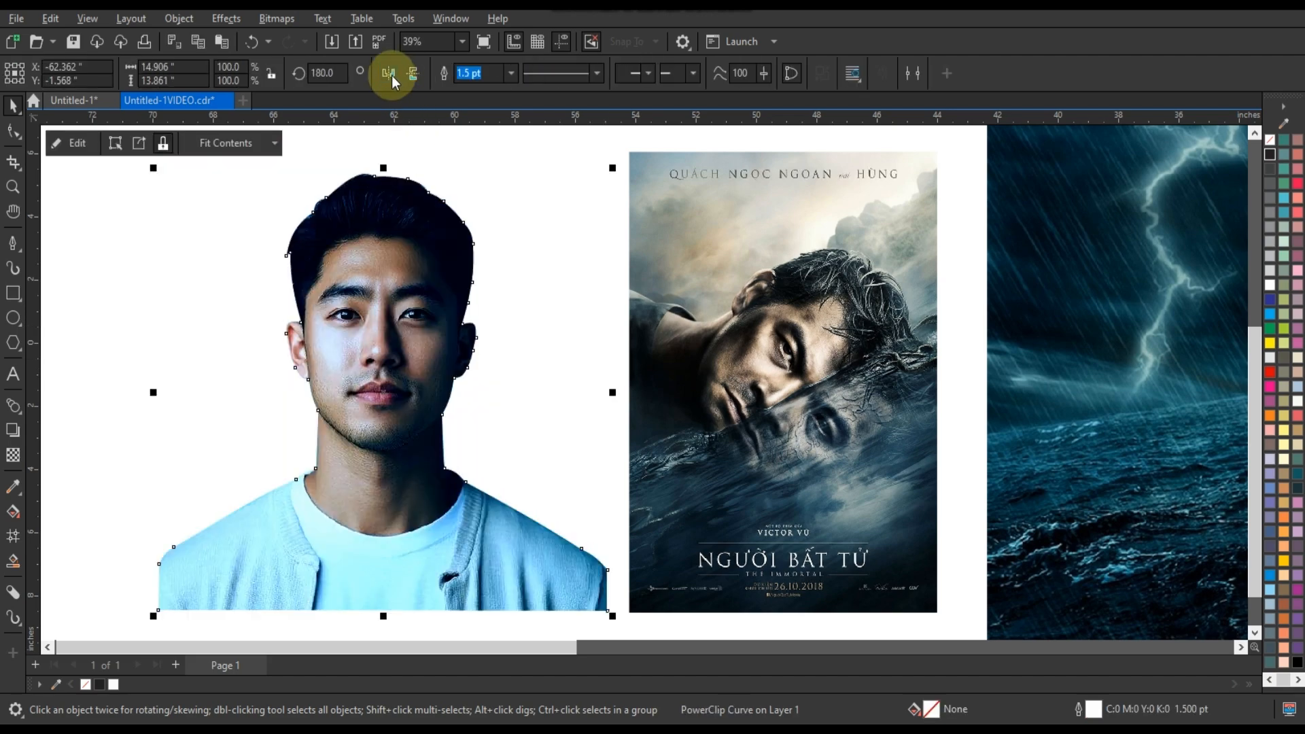
click(252, 367)
Move the movie poster to the far side of the storm image and place the portrait cutout against the storm image
scroll(252, 365, down, 2)
click(749, 414)
drag(529, 370, 997, 369)
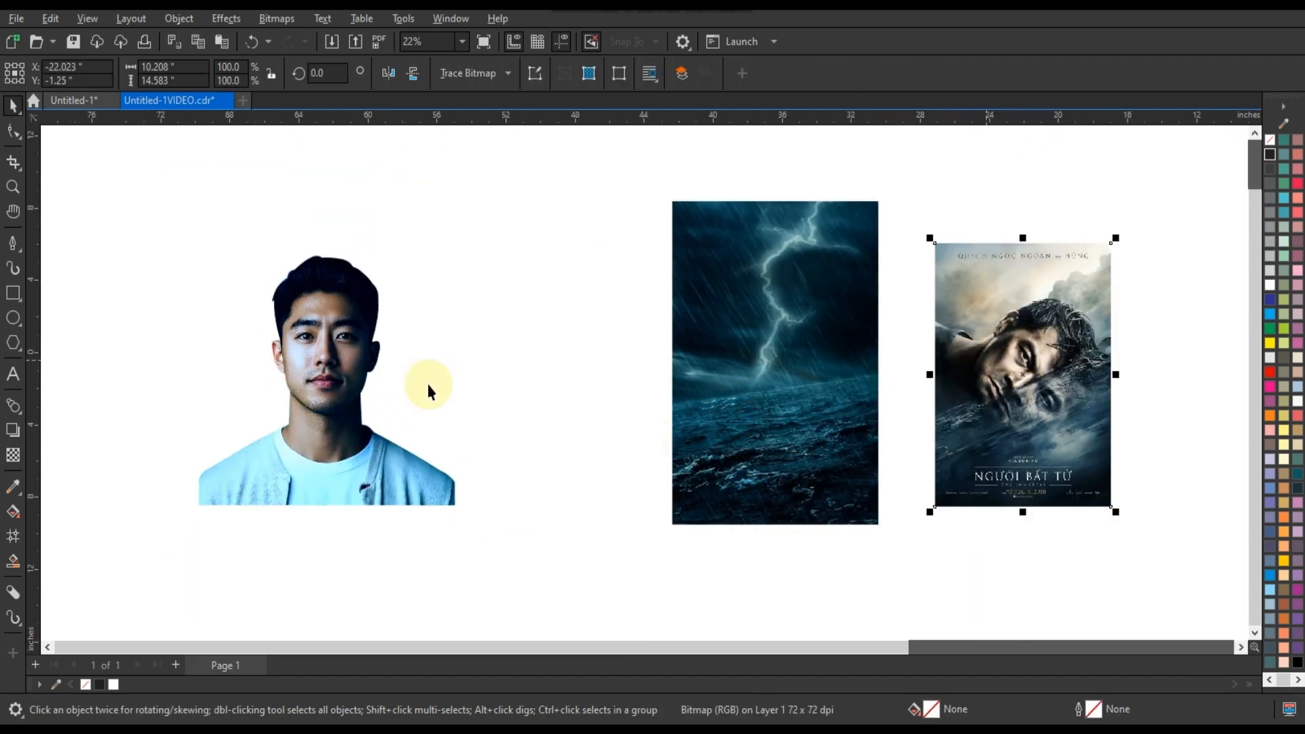
drag(331, 378, 728, 403)
Rotate the portrait cutout to 105° so the head lies sideways, and move it clear of the storm image
click(12, 186)
click(773, 442)
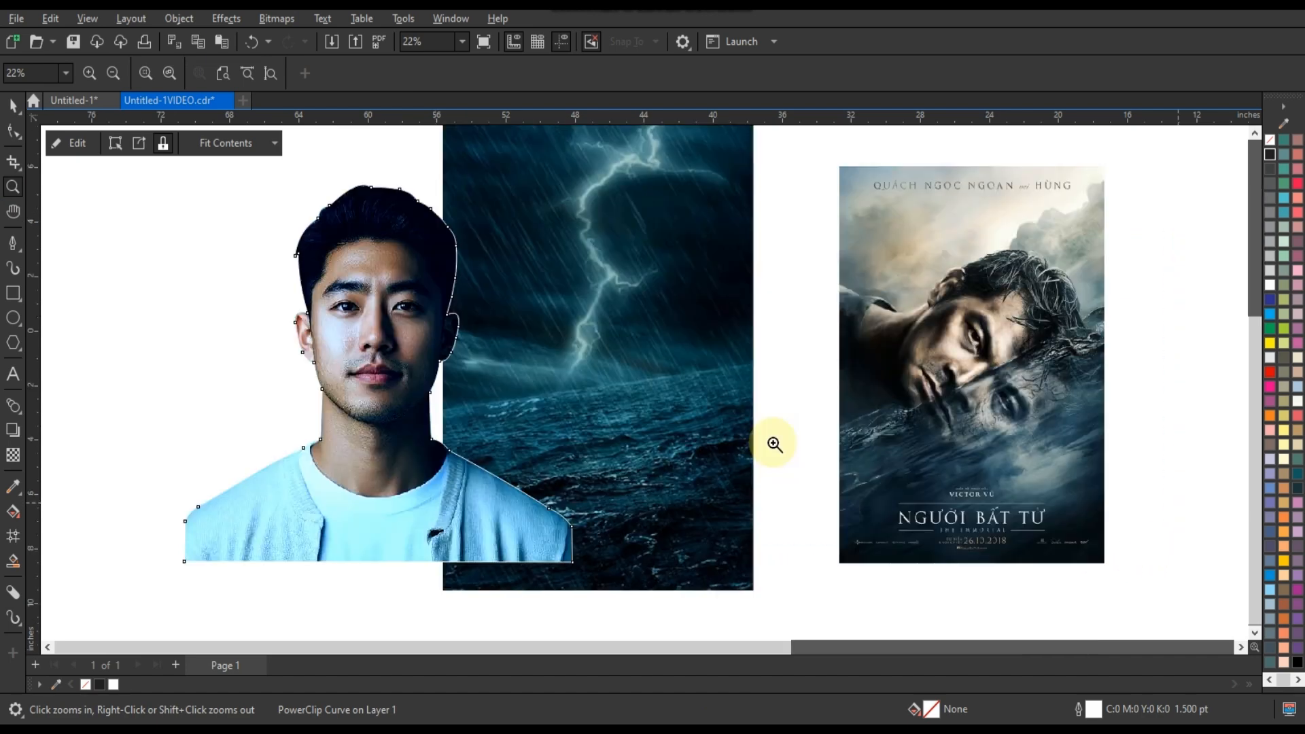
key(space)
click(395, 297)
drag(583, 180, 549, 499)
drag(514, 351, 322, 359)
Draw a closed freehand shape about 14.8 by 8.5 inches over the sea, following the horizon, with black fill and no outline
click(13, 187)
drag(589, 486, 752, 577)
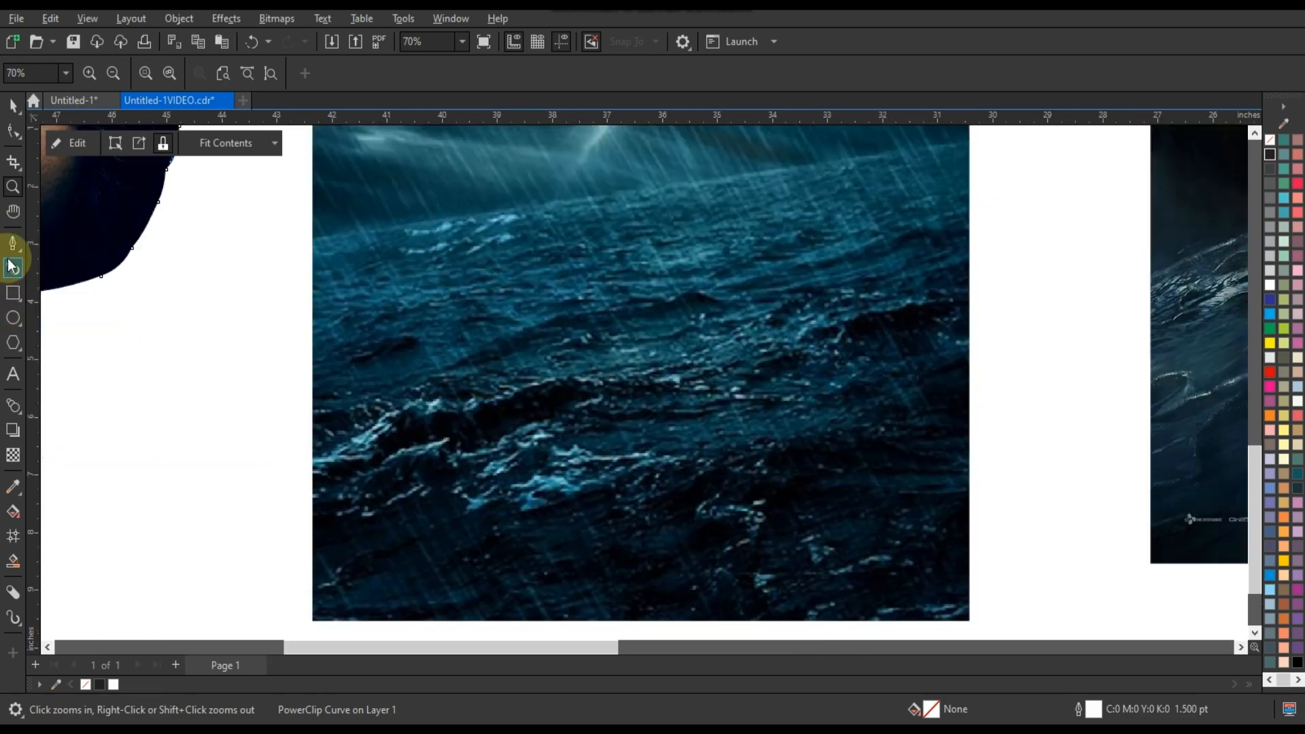
click(12, 267)
click(102, 263)
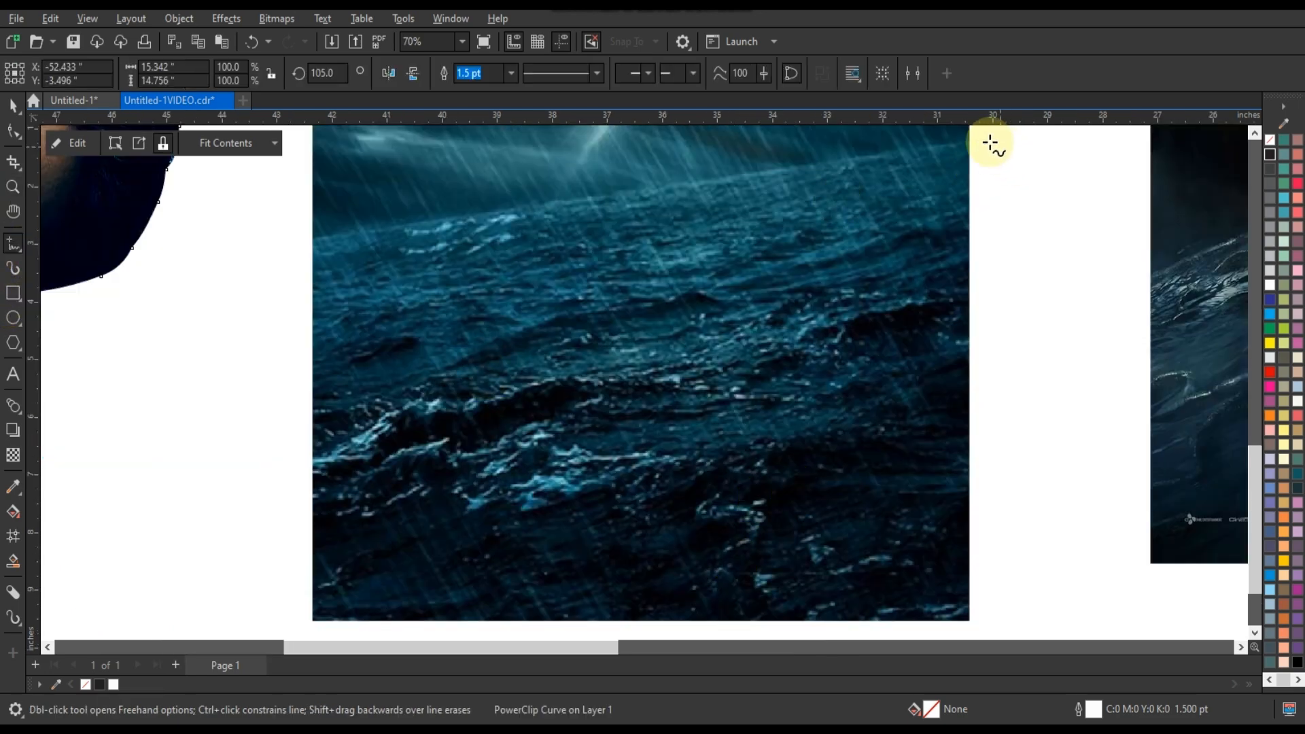
mouse_move(960, 142)
mouse_down()
mouse_move(296, 249)
mouse_move(210, 508)
mouse_move(317, 620)
mouse_up()
mouse_move(419, 631)
mouse_down()
mouse_move(842, 632)
mouse_move(979, 618)
mouse_move(1004, 590)
mouse_move(1022, 375)
mouse_move(1018, 241)
mouse_move(978, 141)
mouse_up()
click(13, 105)
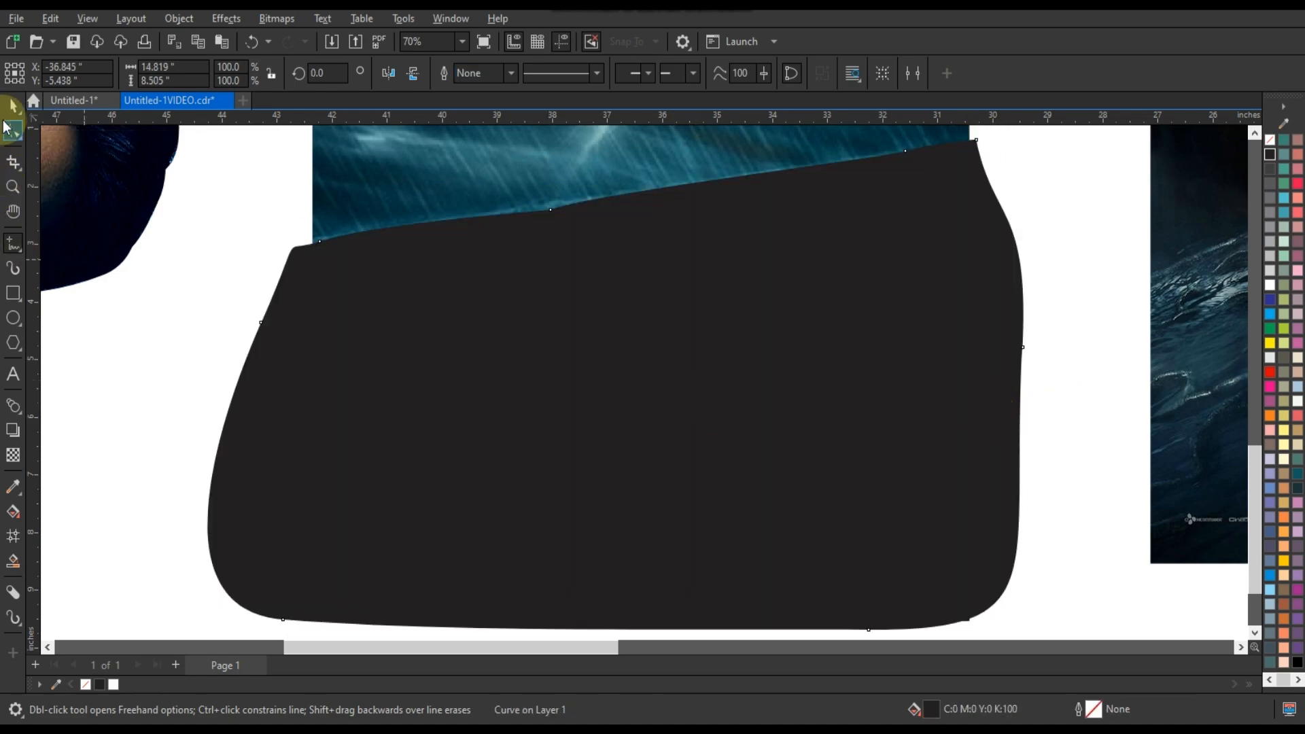
Duplicate the storm image in place and PowerClip the copy inside the black freehand shape covering the sea
scroll(642, 552, down, 2)
click(666, 275)
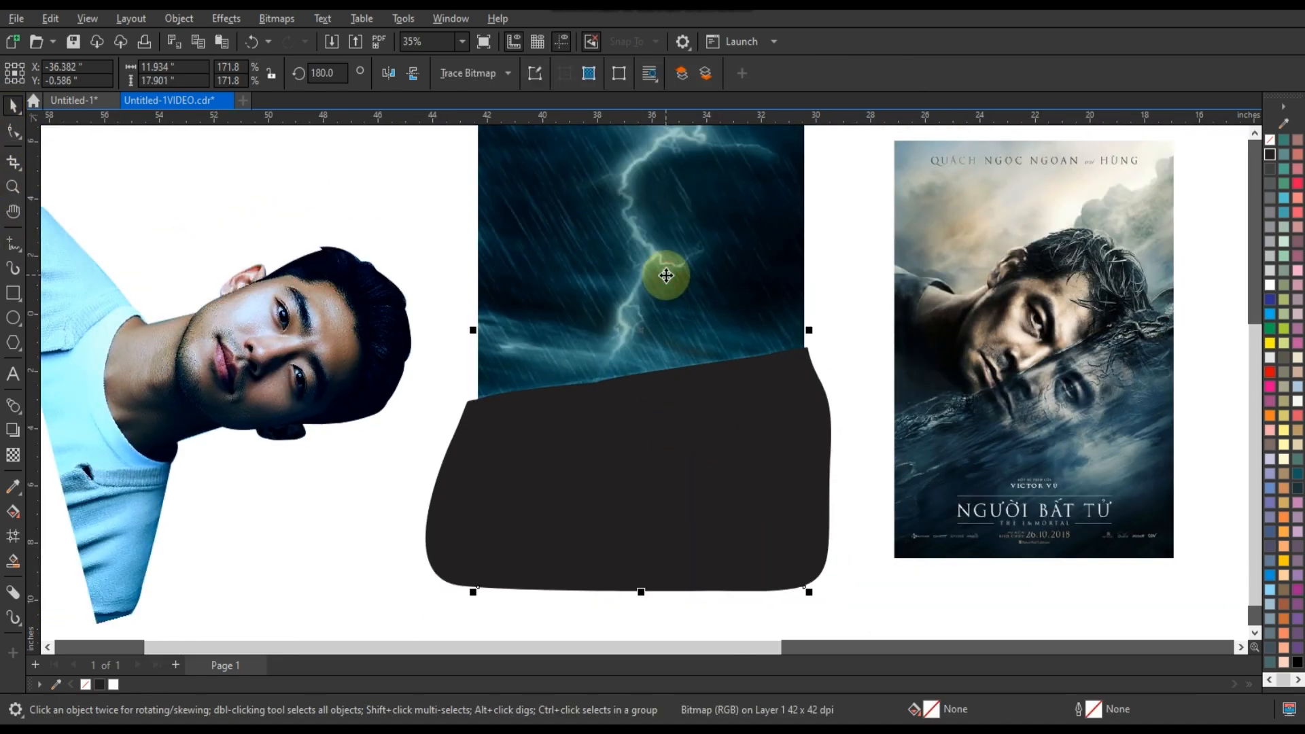
drag(667, 276, 860, 271)
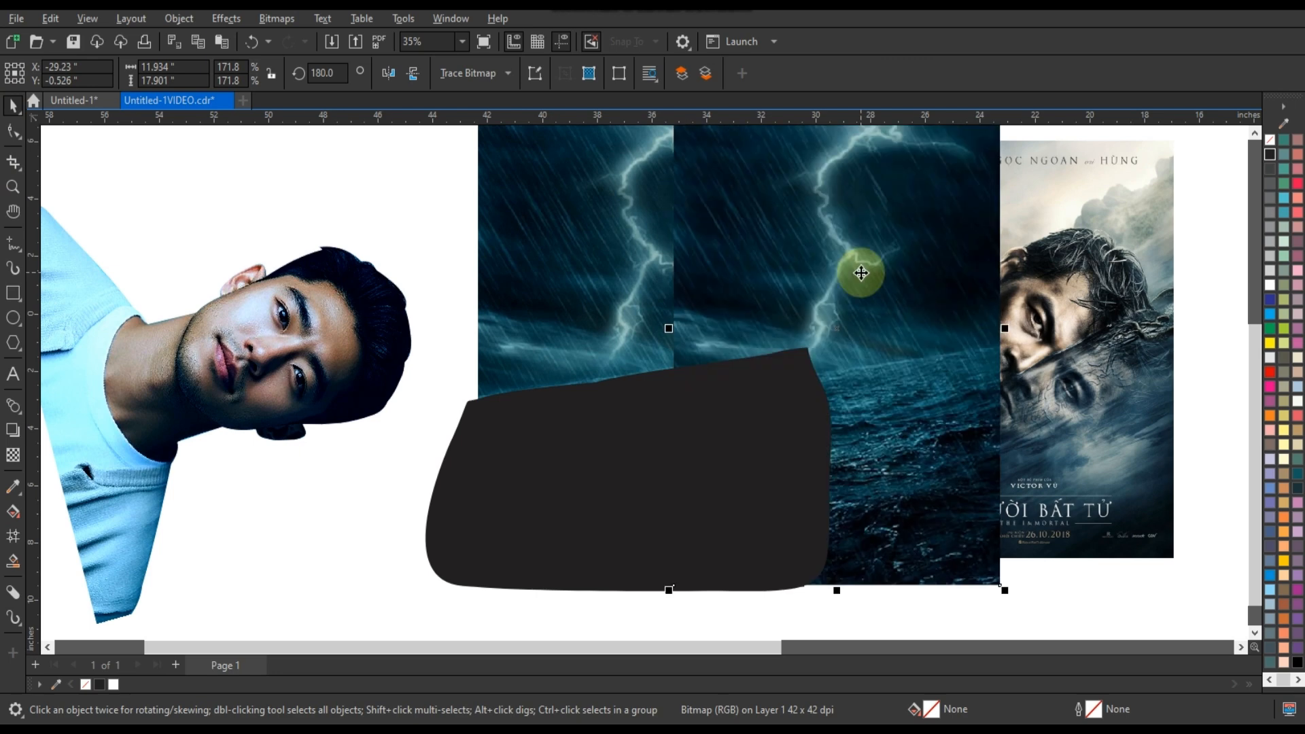
key(ctrl+z)
right_click(709, 236)
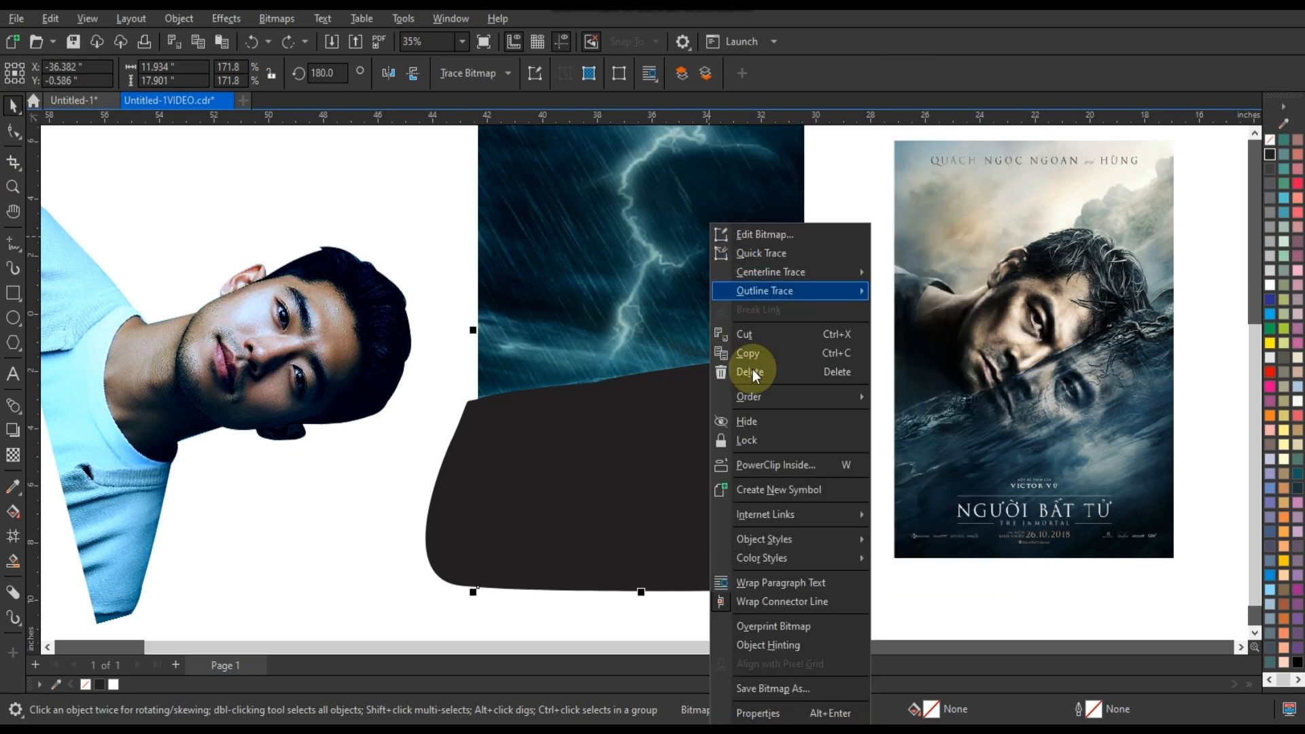
click(766, 465)
click(731, 442)
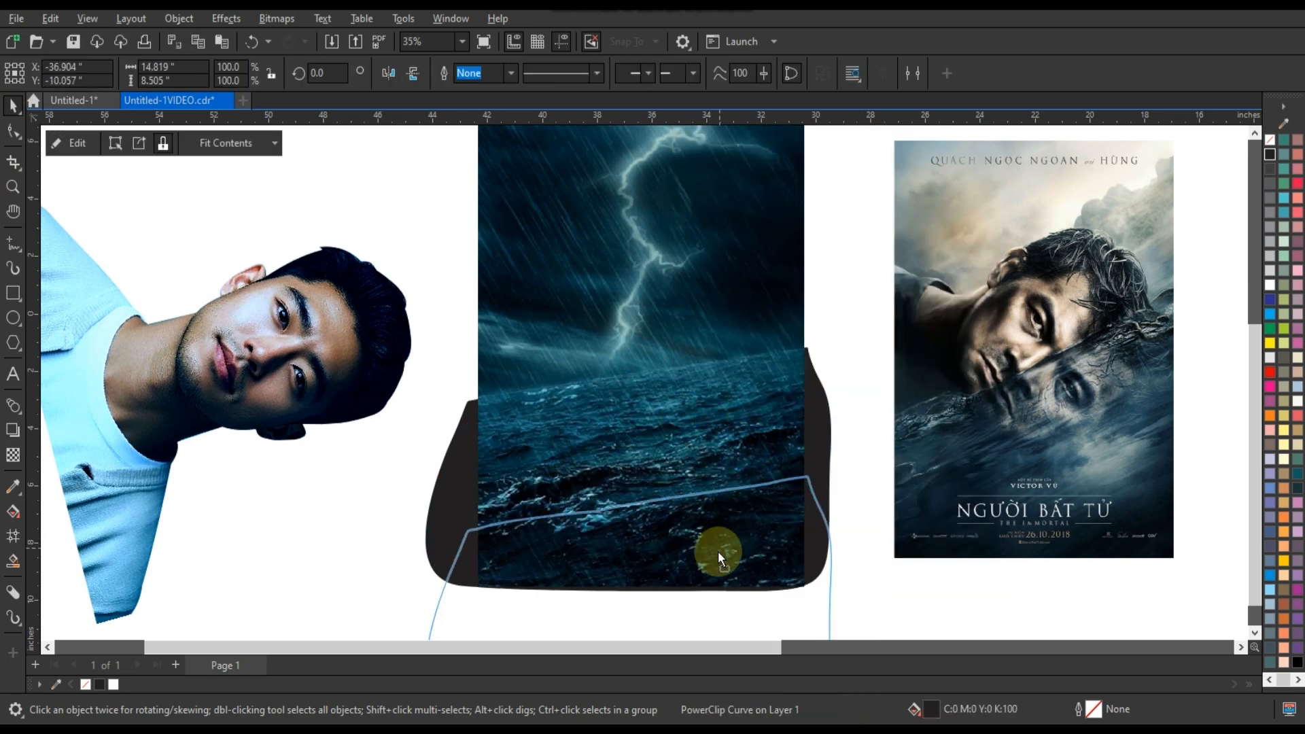
drag(718, 552, 715, 544)
key(ctrl+z)
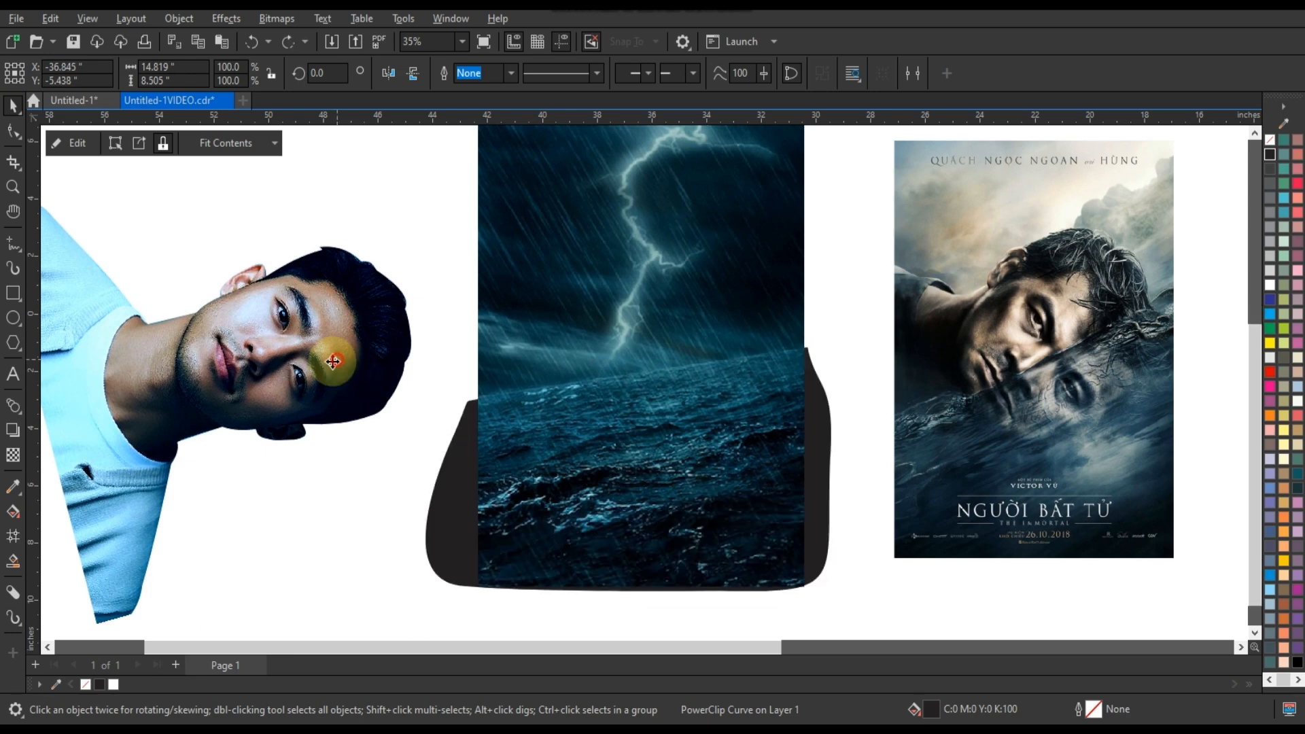
Position the rotated portrait cutout between the storm image and the clipped sea so half the face rises above the horizon
drag(333, 361, 683, 329)
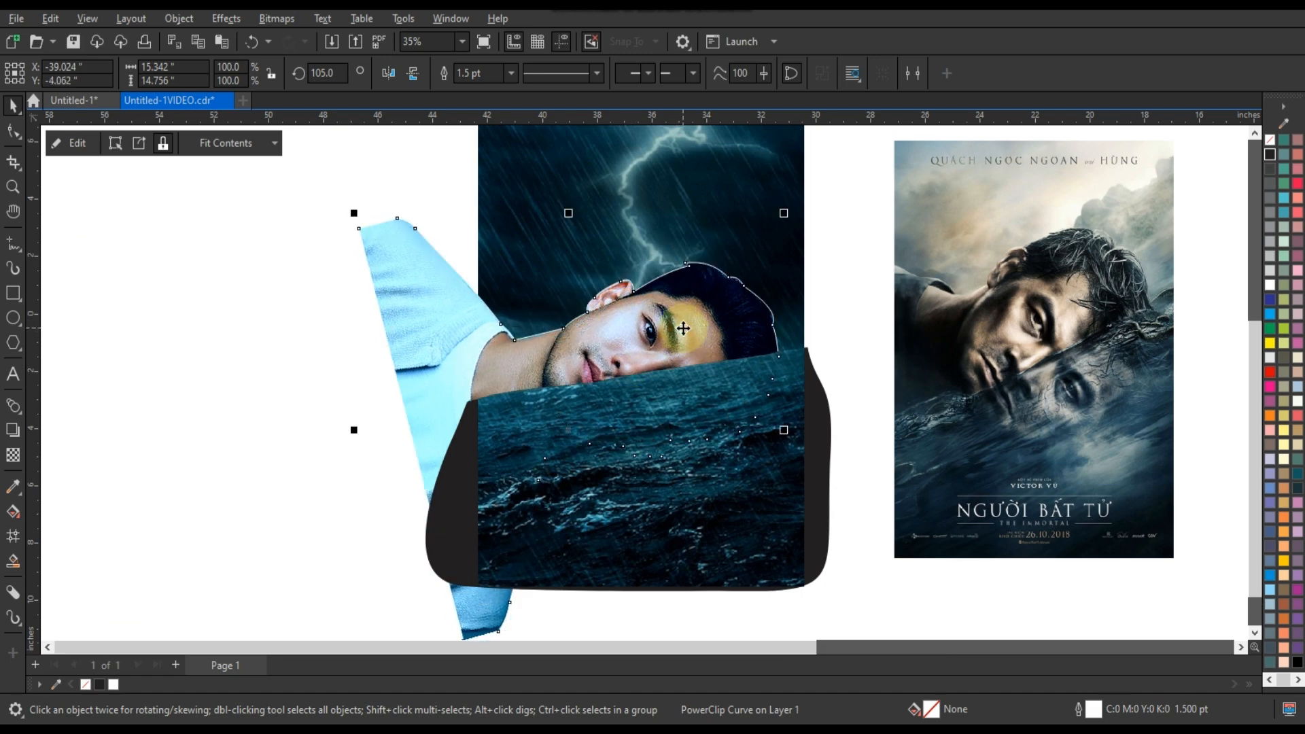
drag(684, 329, 684, 333)
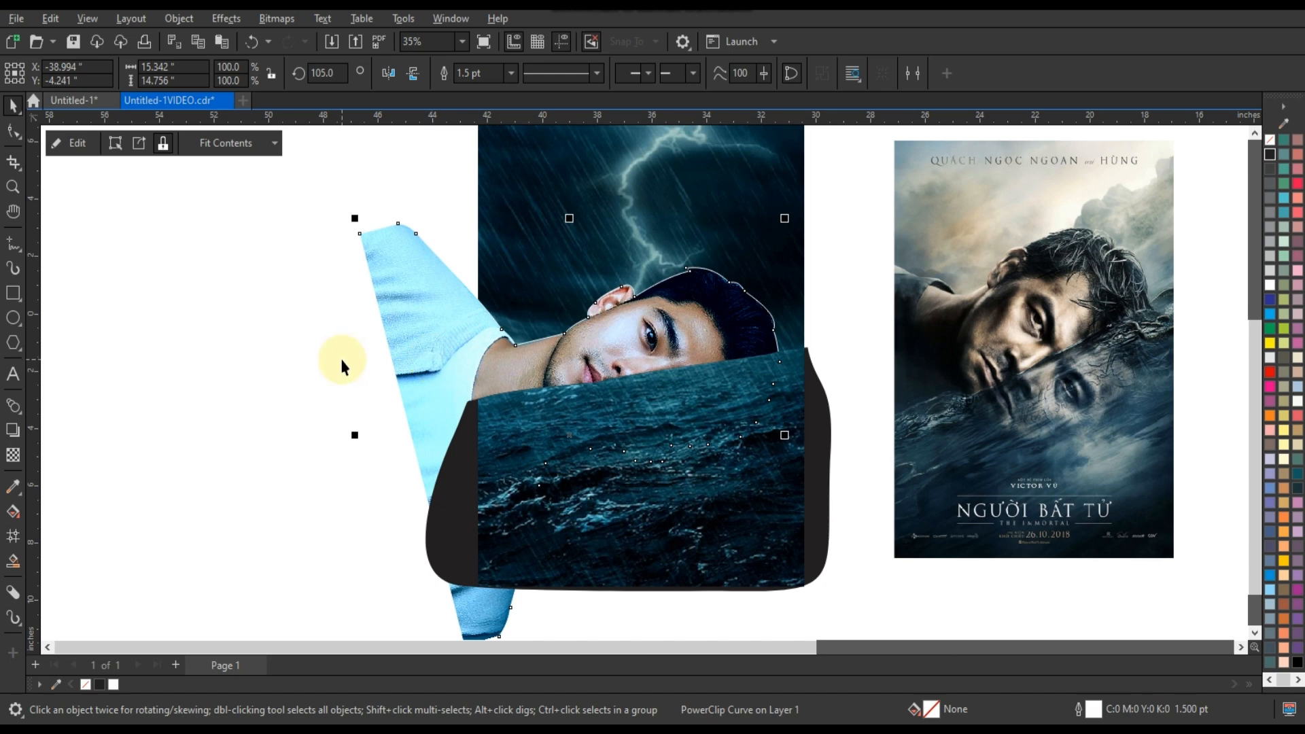
Reshape the black sea shape's nodes so its side extends past the shoulder, making it about 18.9 by 8.8 inches
click(631, 462)
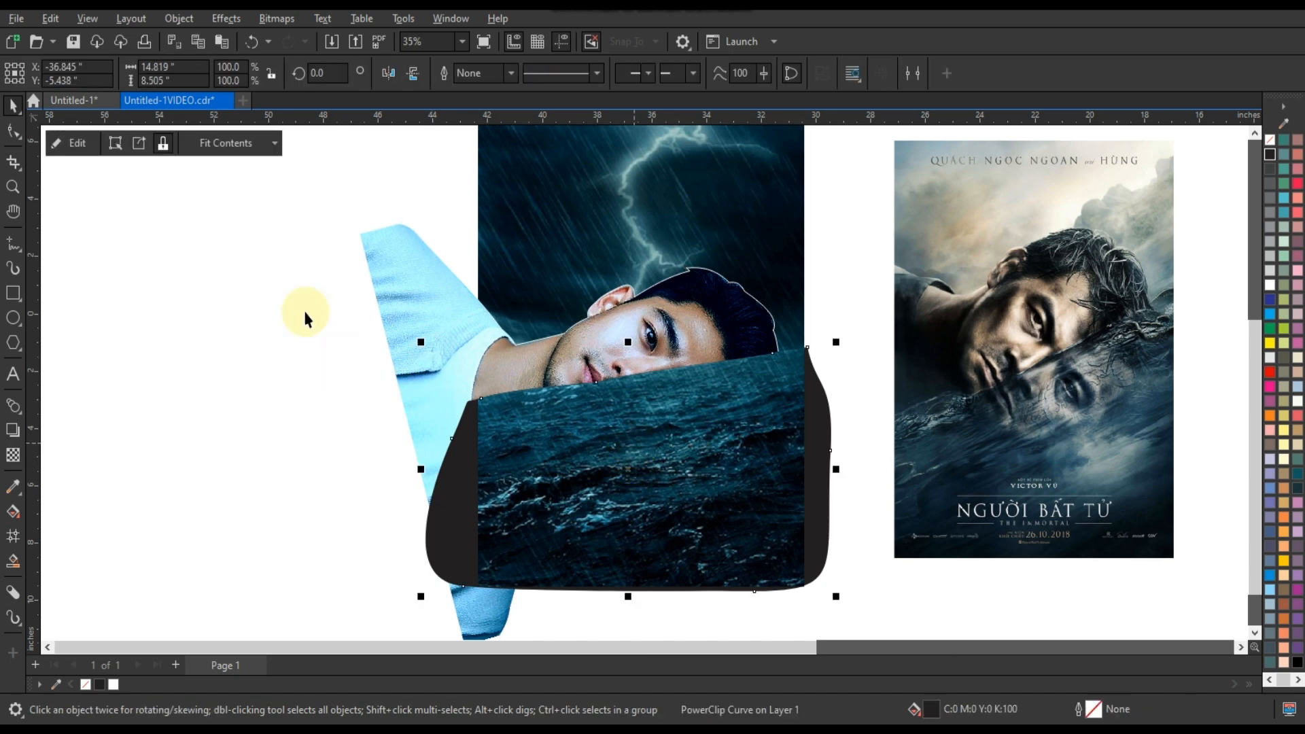
click(13, 131)
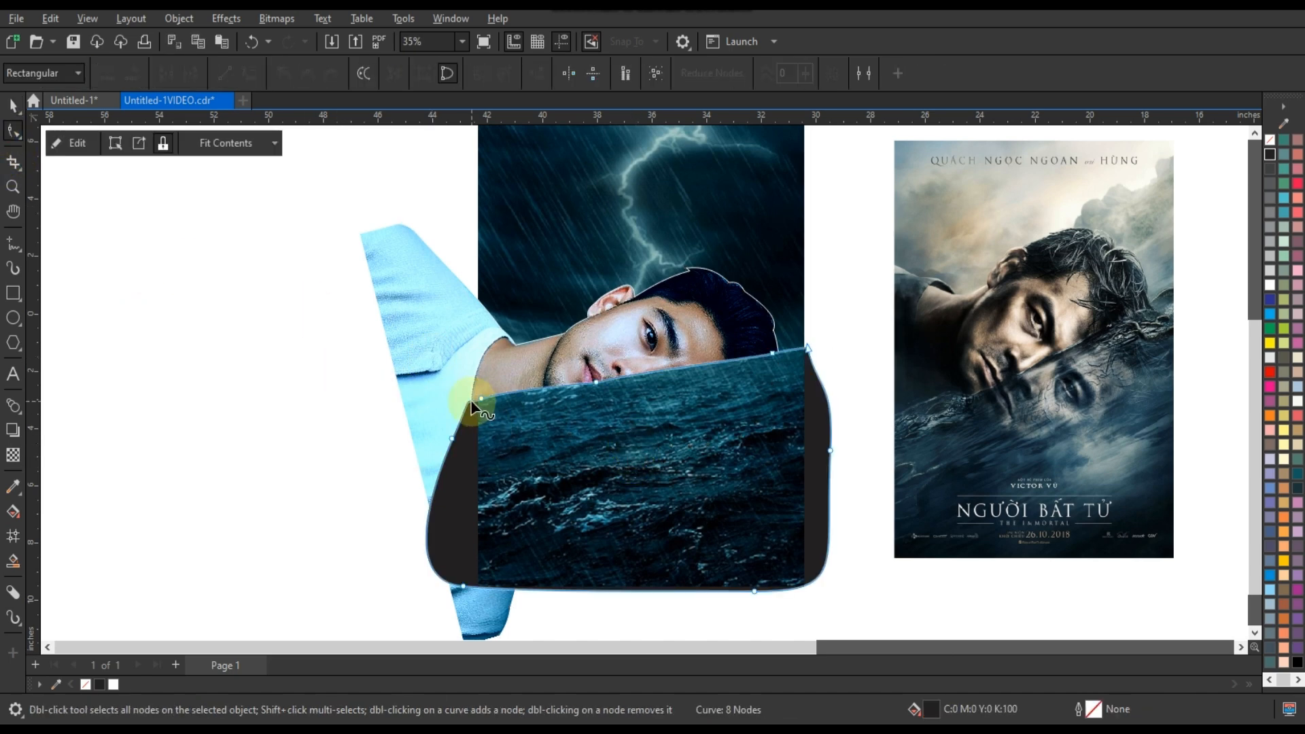
drag(453, 445, 314, 465)
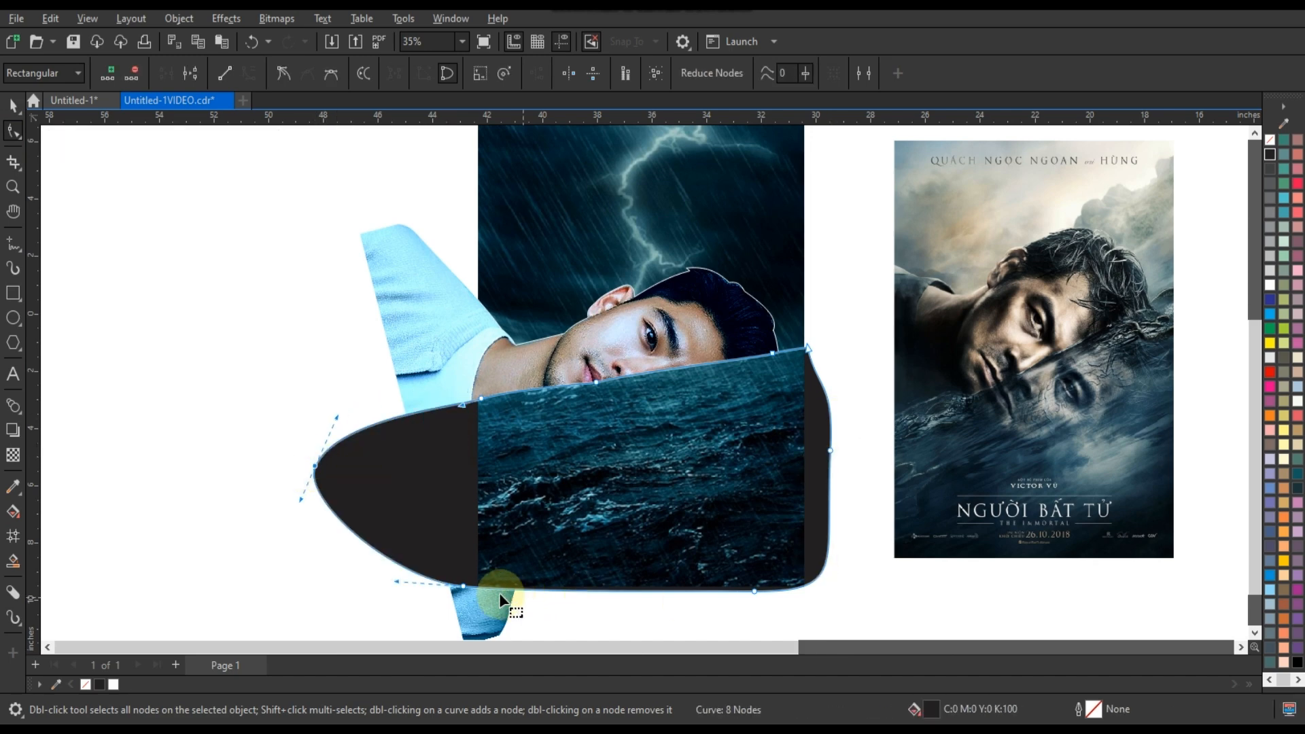
drag(461, 586, 455, 596)
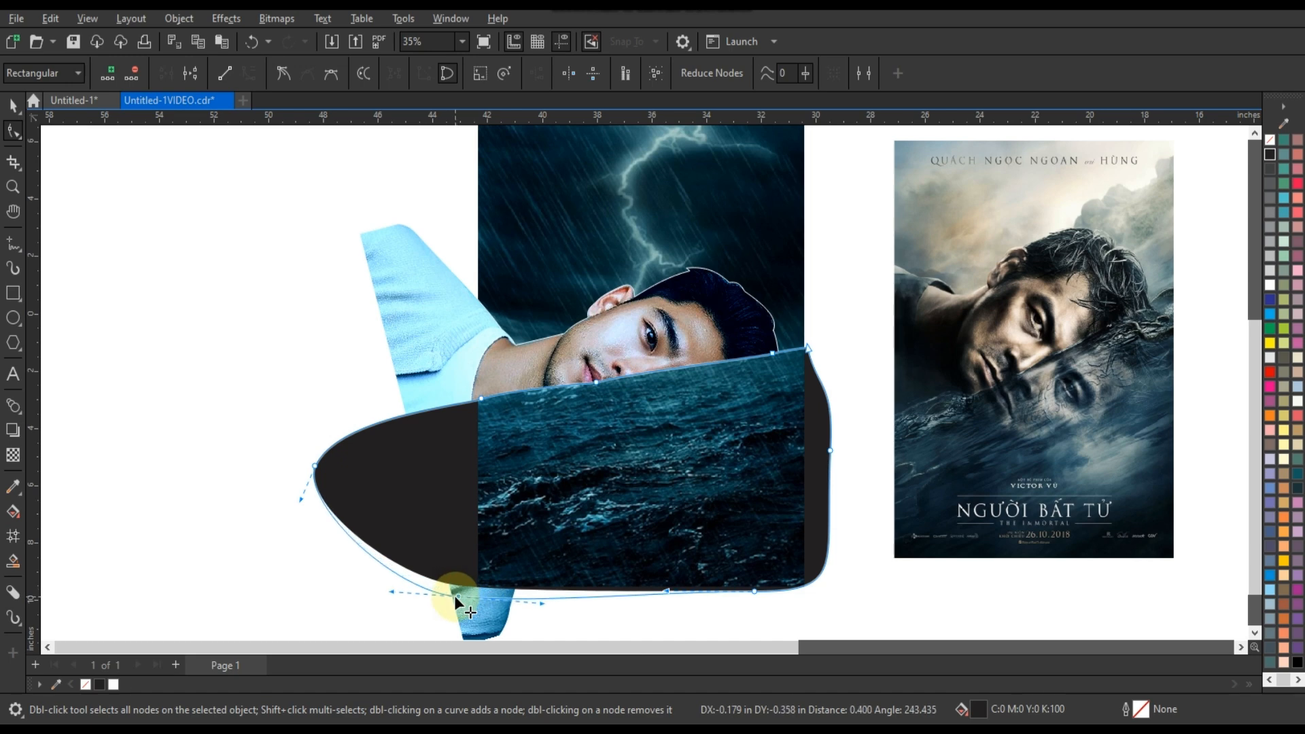
click(12, 105)
Intersect the black sea shape with the portrait cutout to create a separate piece of the submerged portrait area
click(655, 333)
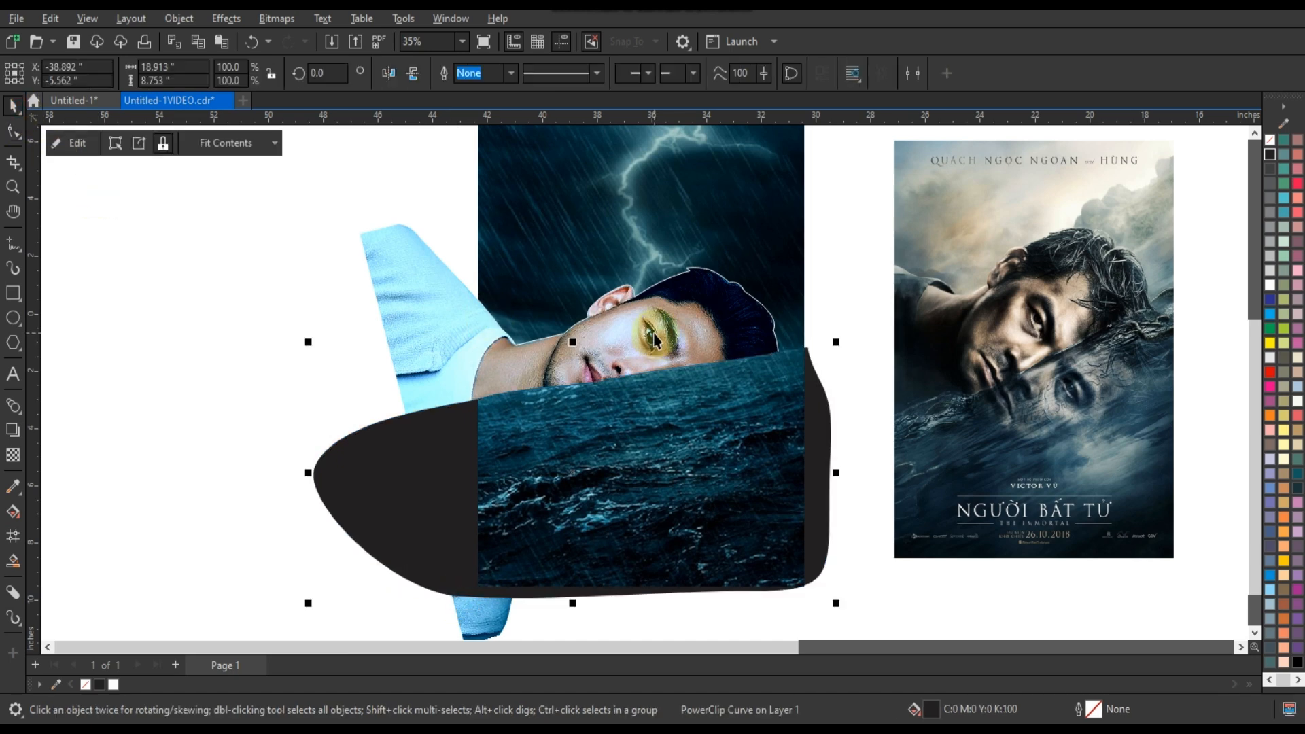
shift+click(654, 339)
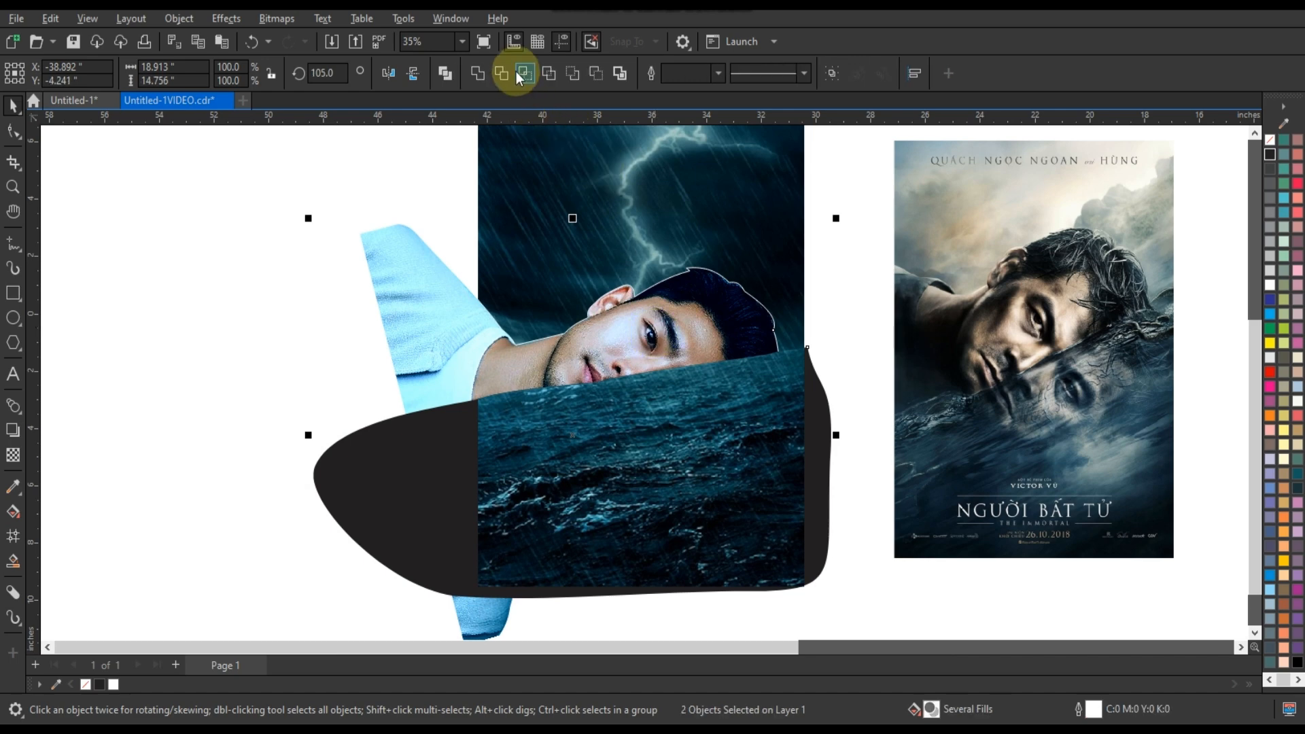
click(516, 71)
click(197, 377)
click(493, 620)
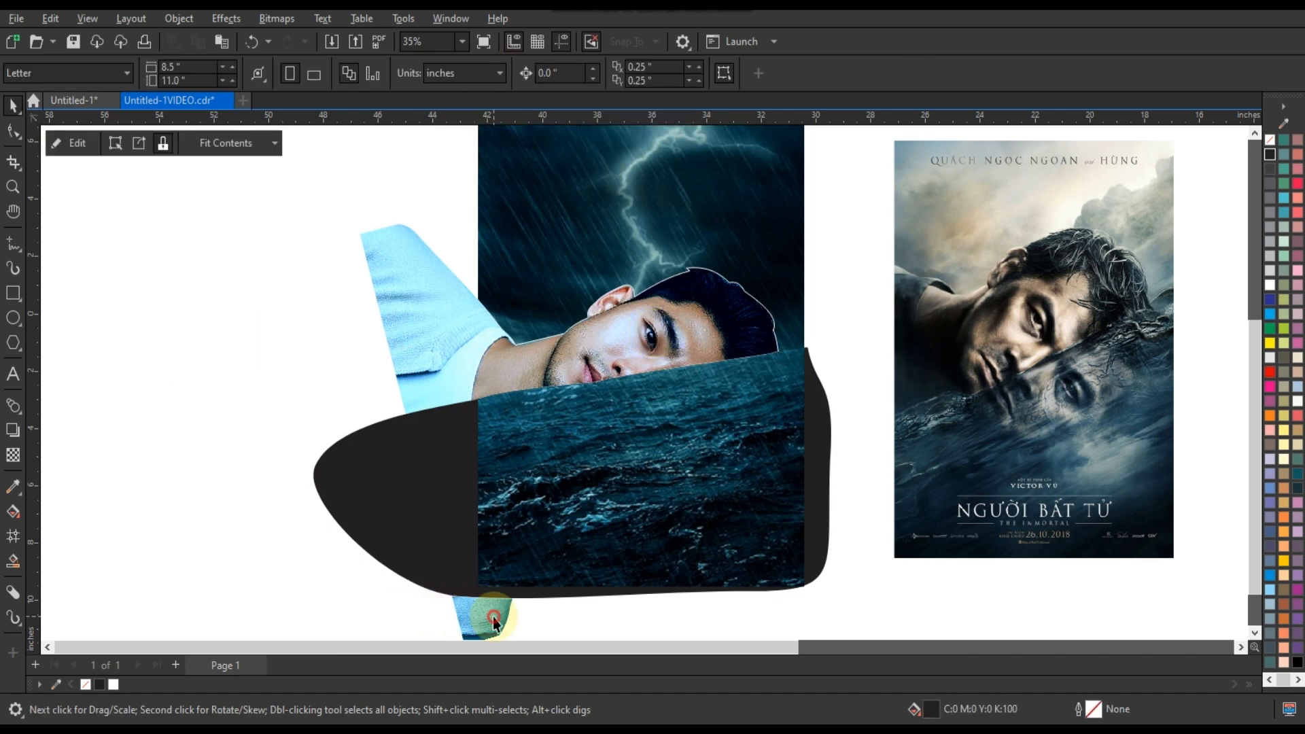
drag(494, 620, 938, 595)
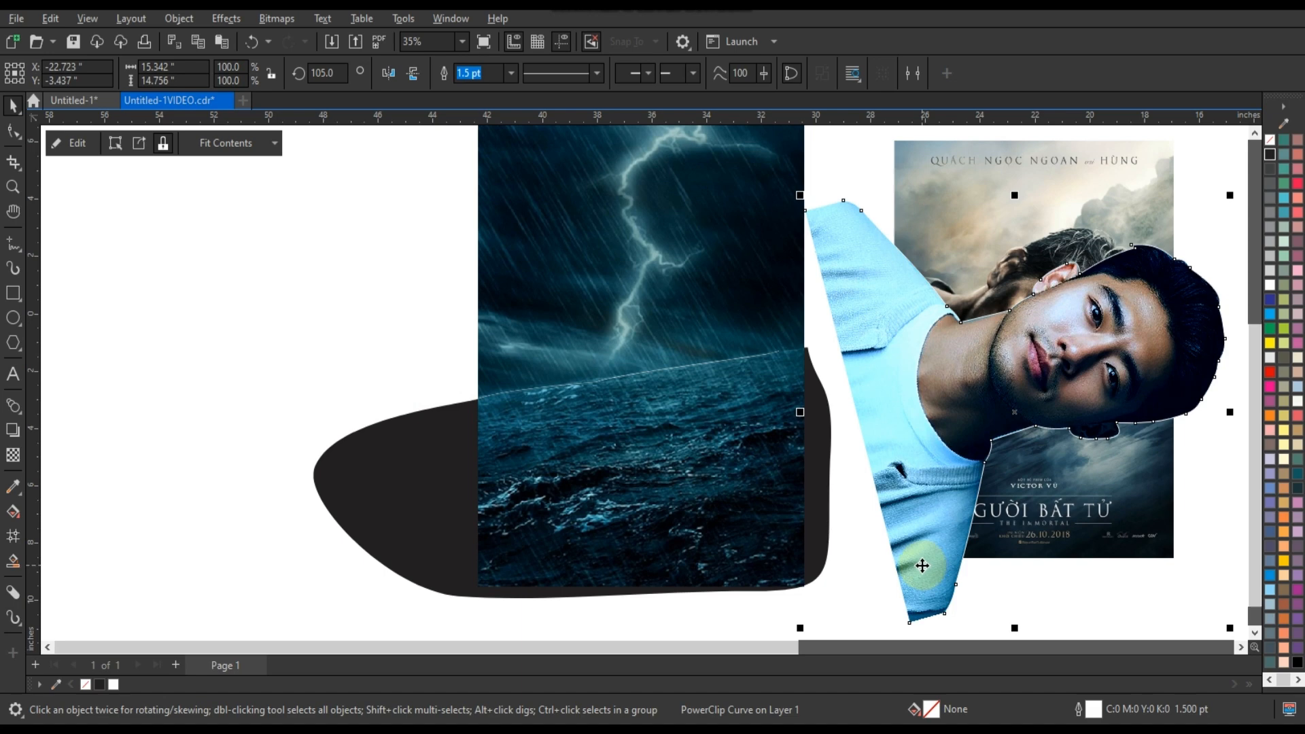
key(ctrl+z)
click(862, 545)
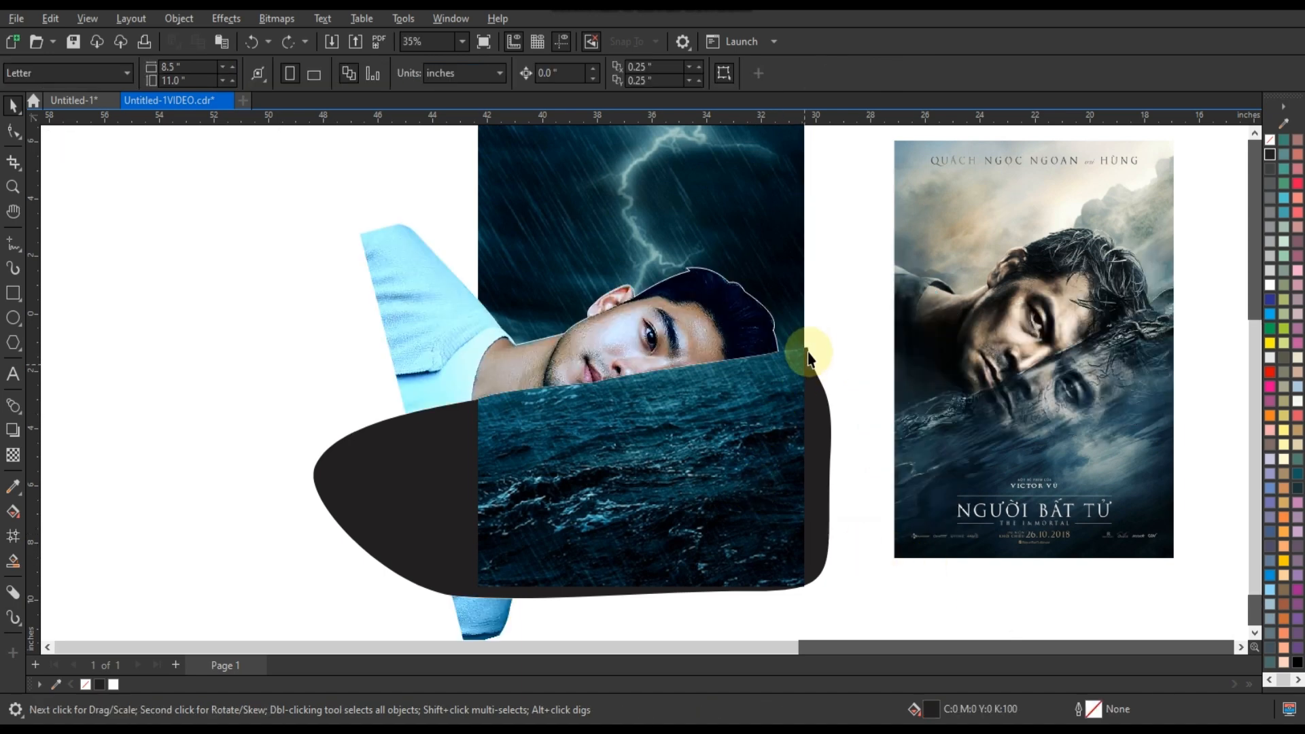
Bring the intersected lower portrait piece to the front, above the clipped sea
drag(831, 330, 401, 624)
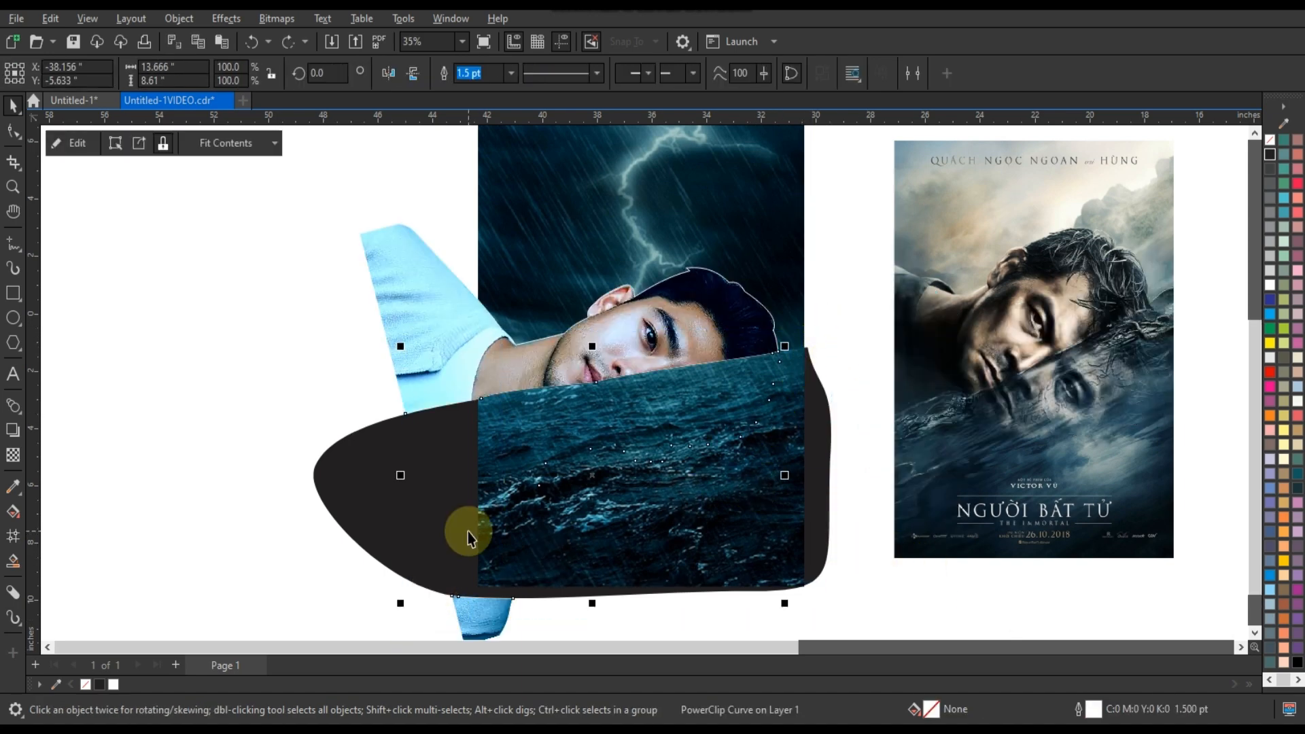
key(shift+Page_Up)
drag(654, 421, 816, 463)
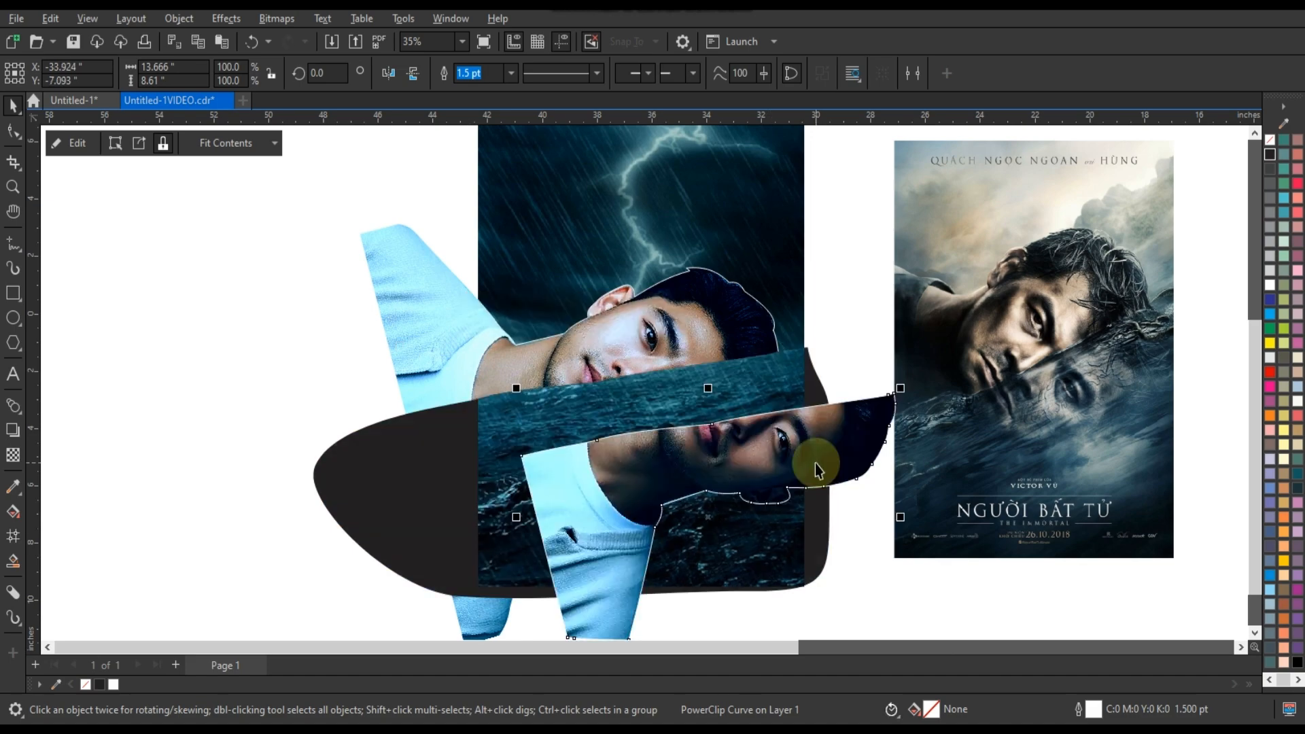
key(ctrl+z)
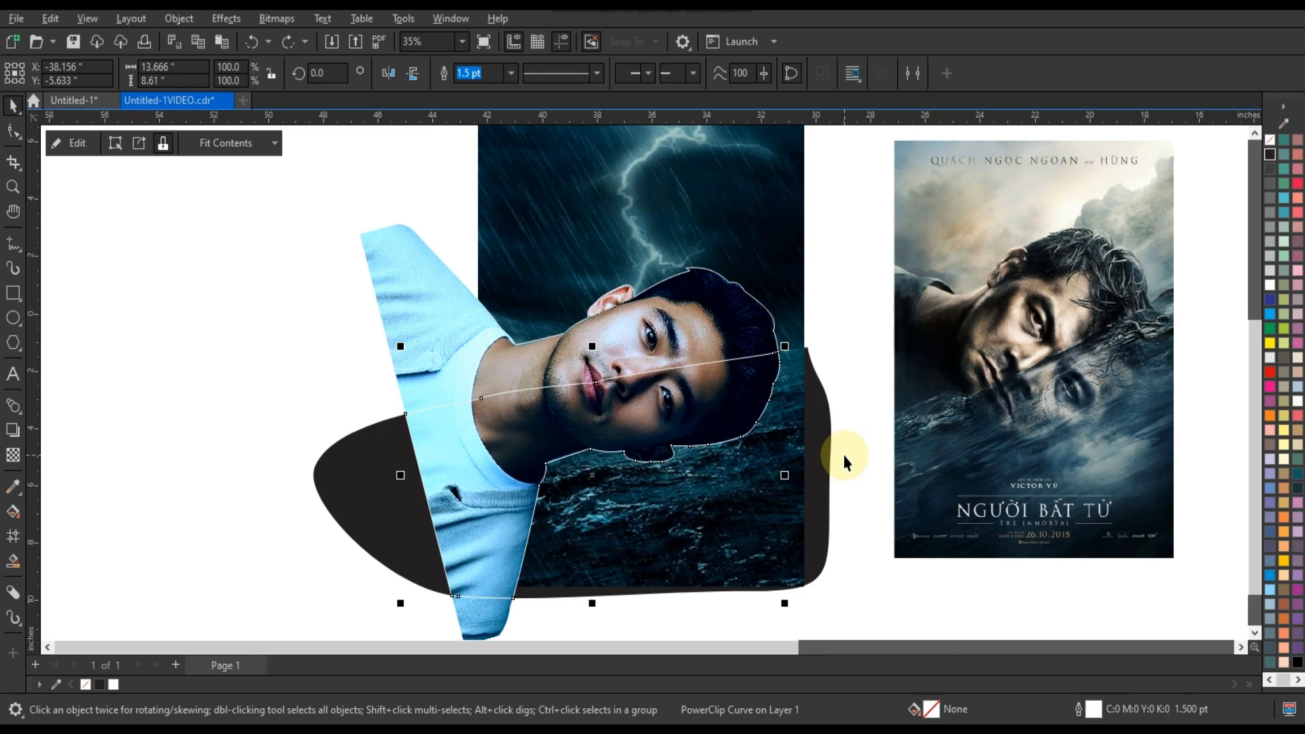
click(844, 456)
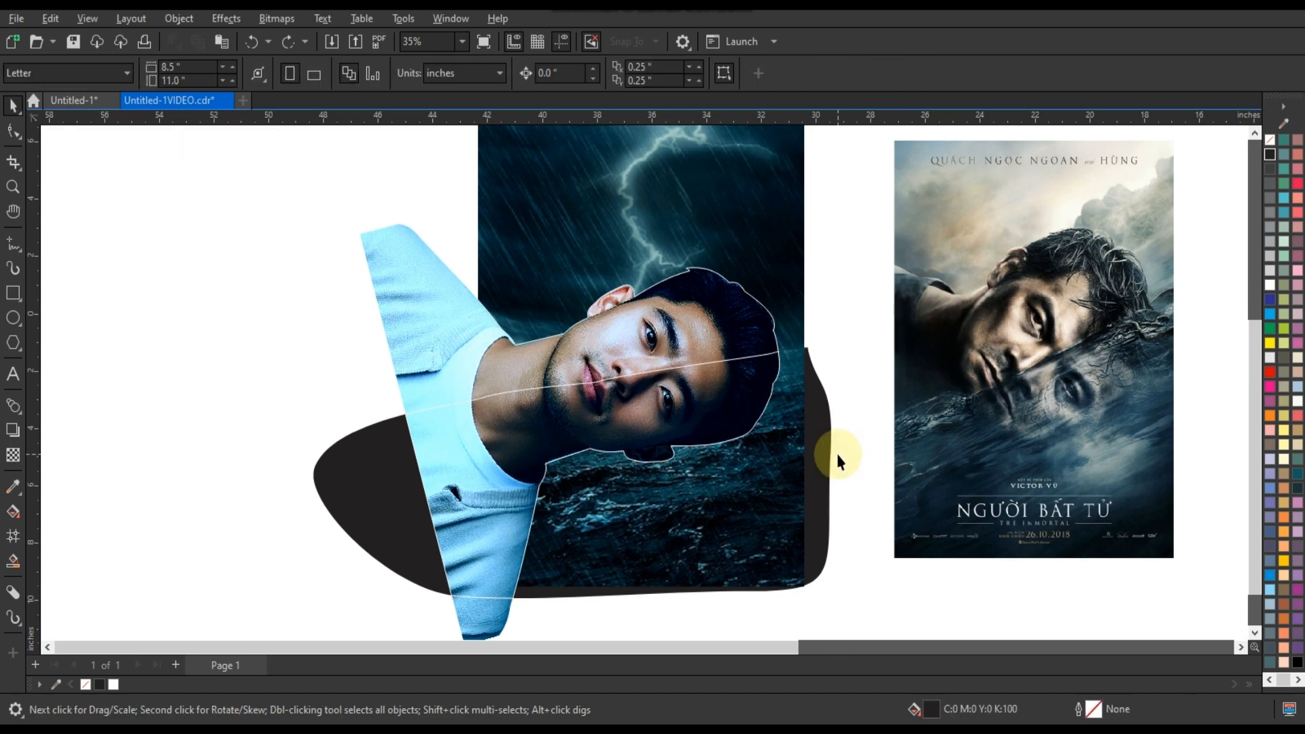
Edit the lower portrait piece's PowerClip contents and set the bitmap's transparency merge mode to Overlay
click(593, 430)
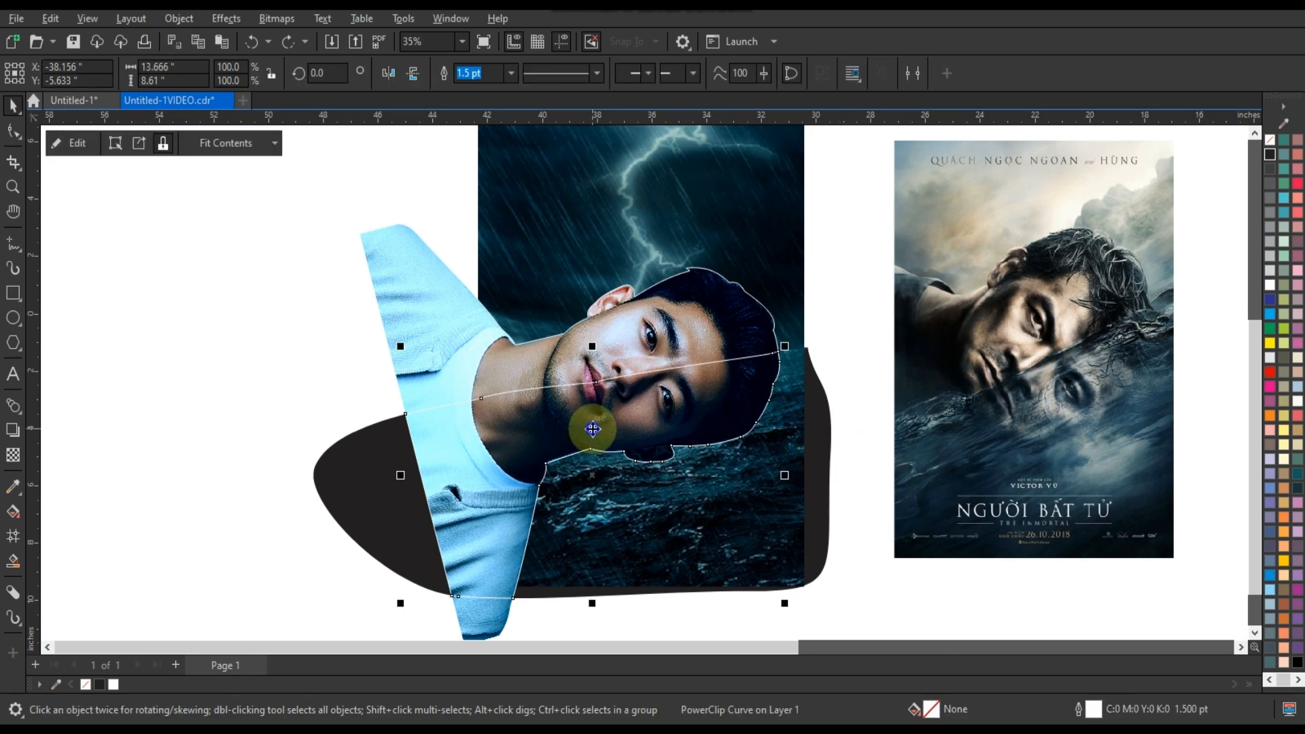
right_click(592, 429)
click(628, 225)
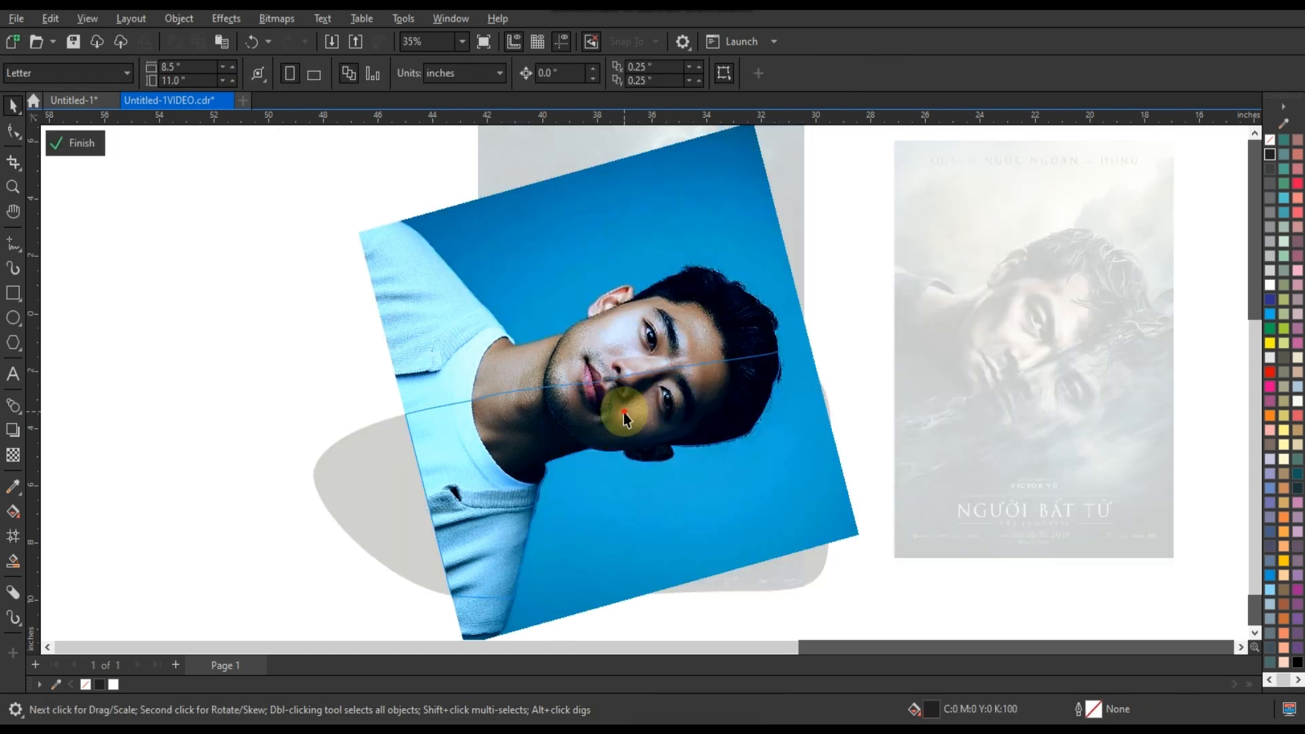
click(12, 456)
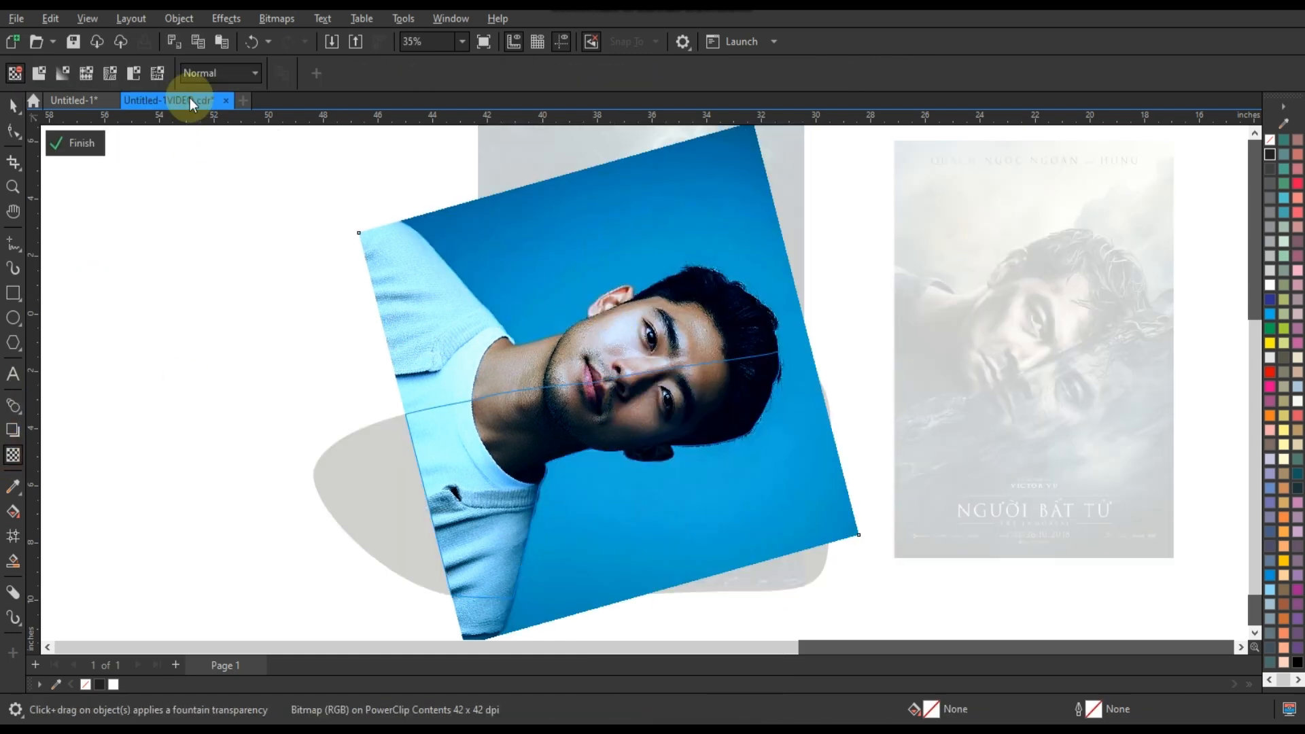
click(200, 72)
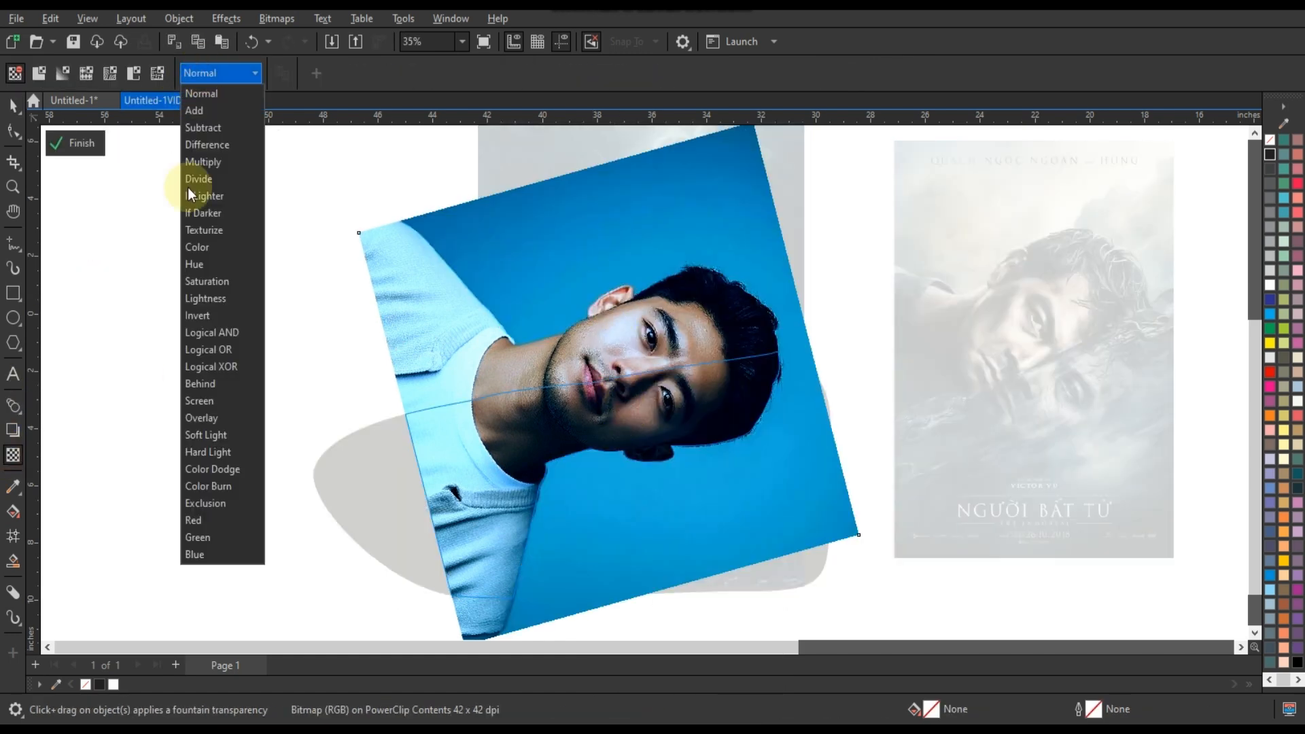
click(202, 417)
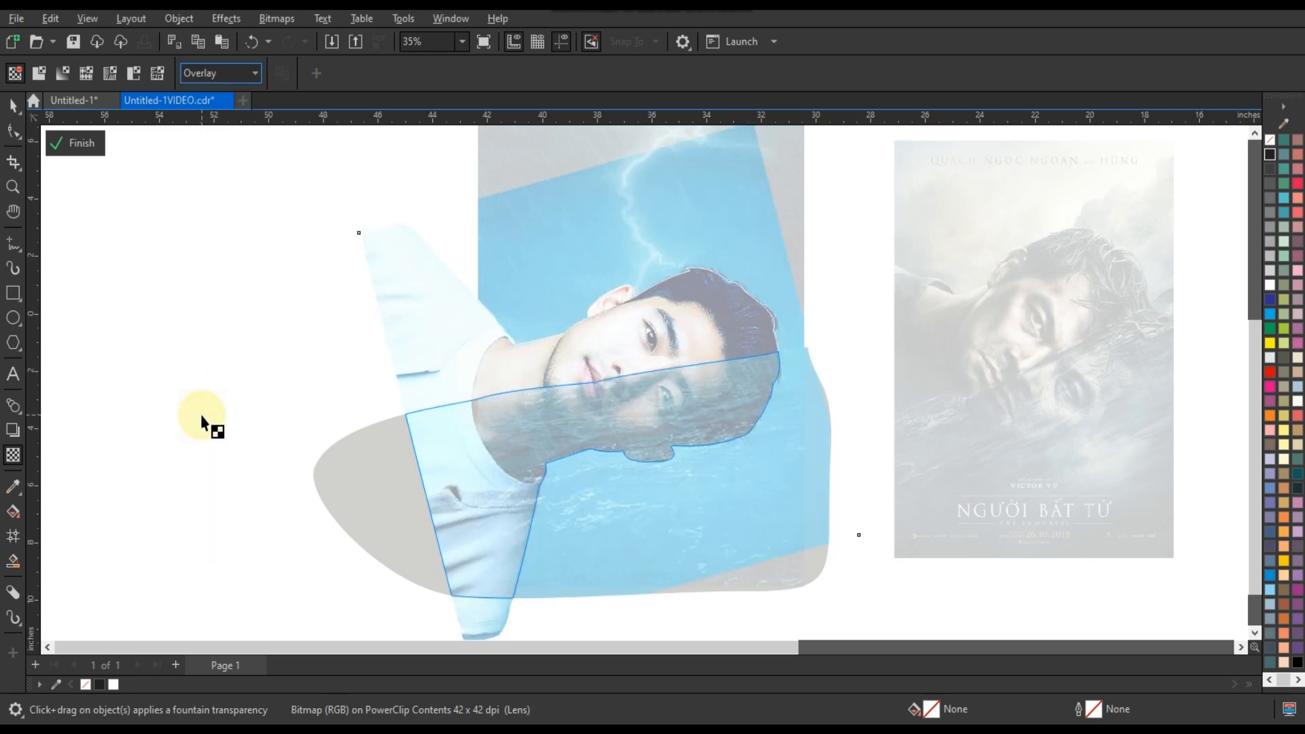
click(83, 144)
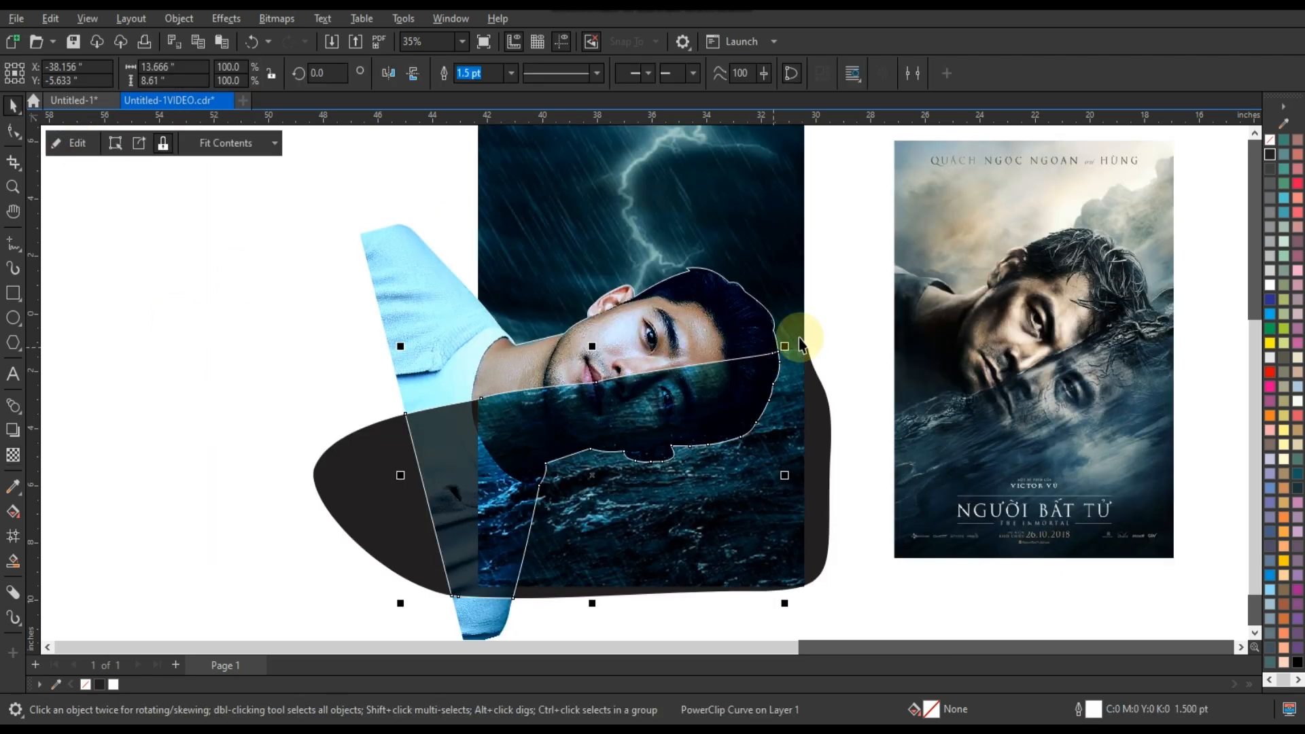
Remove the outlines from the submerged portrait piece and from the main portrait cutout
right_click(1273, 143)
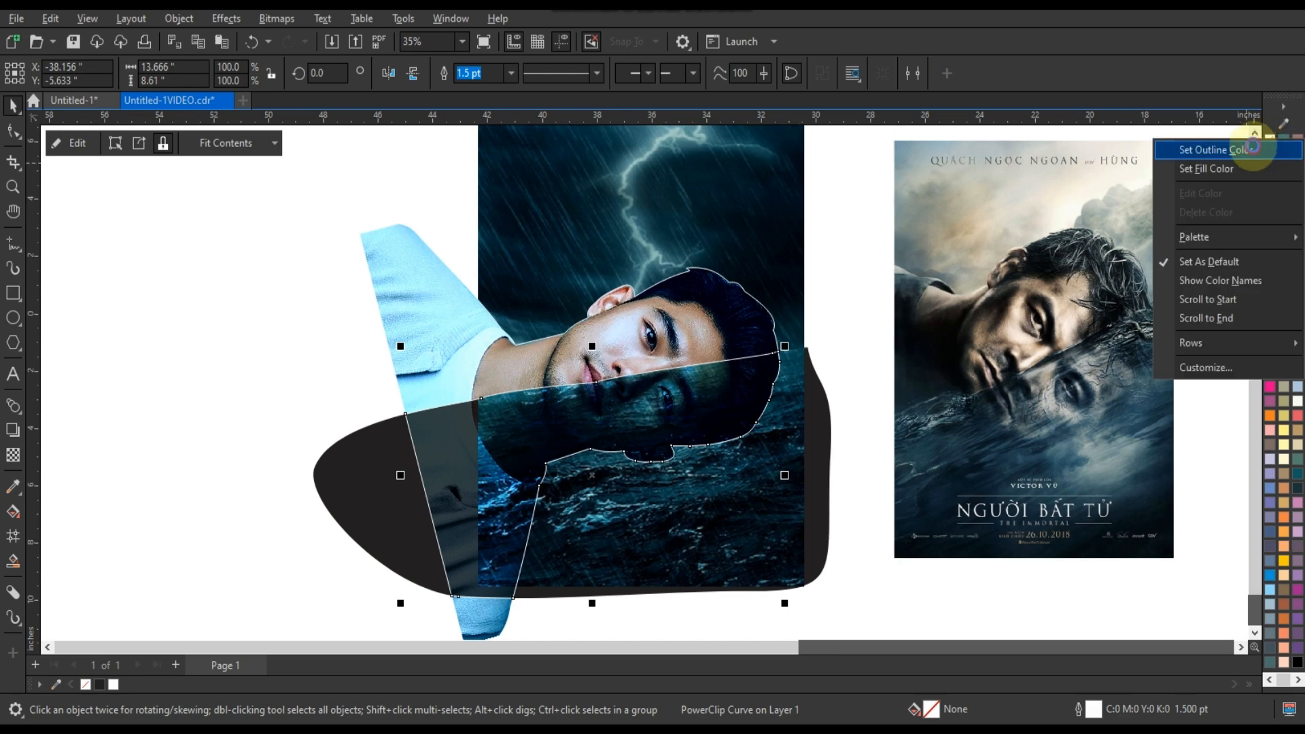
click(1252, 149)
click(276, 368)
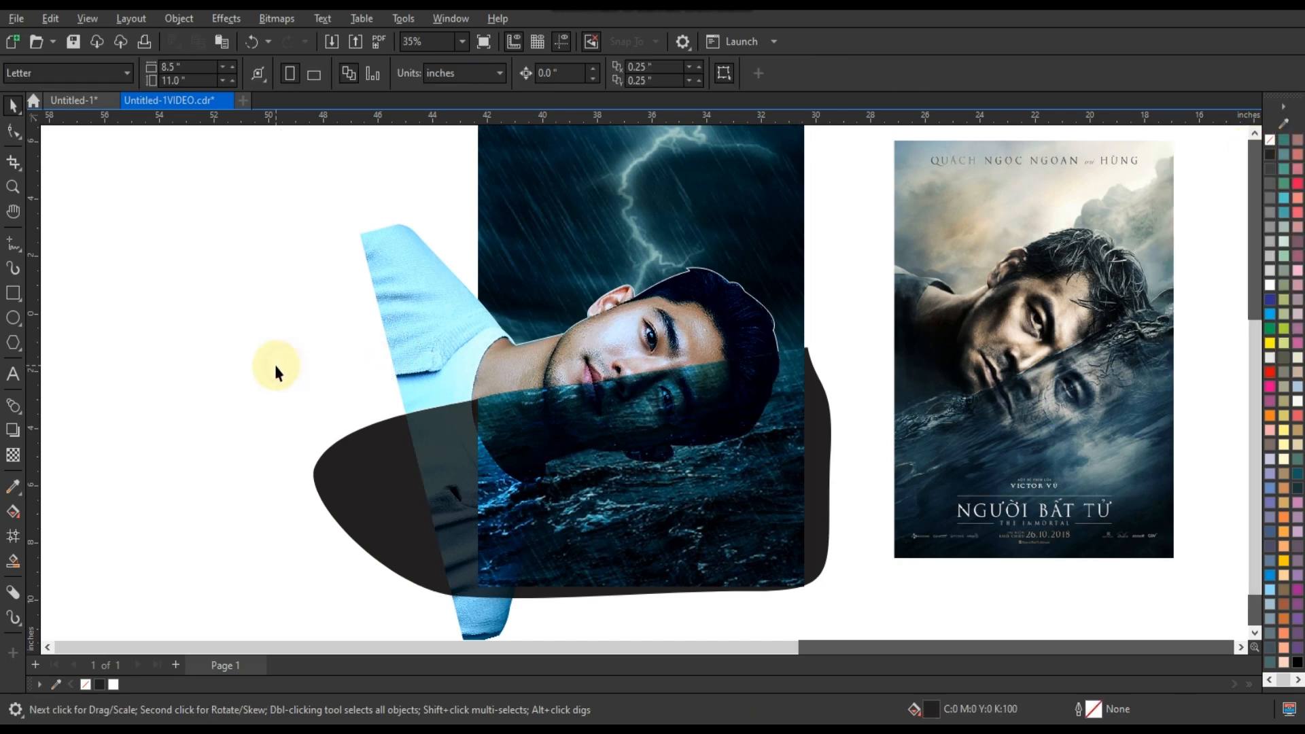
click(661, 330)
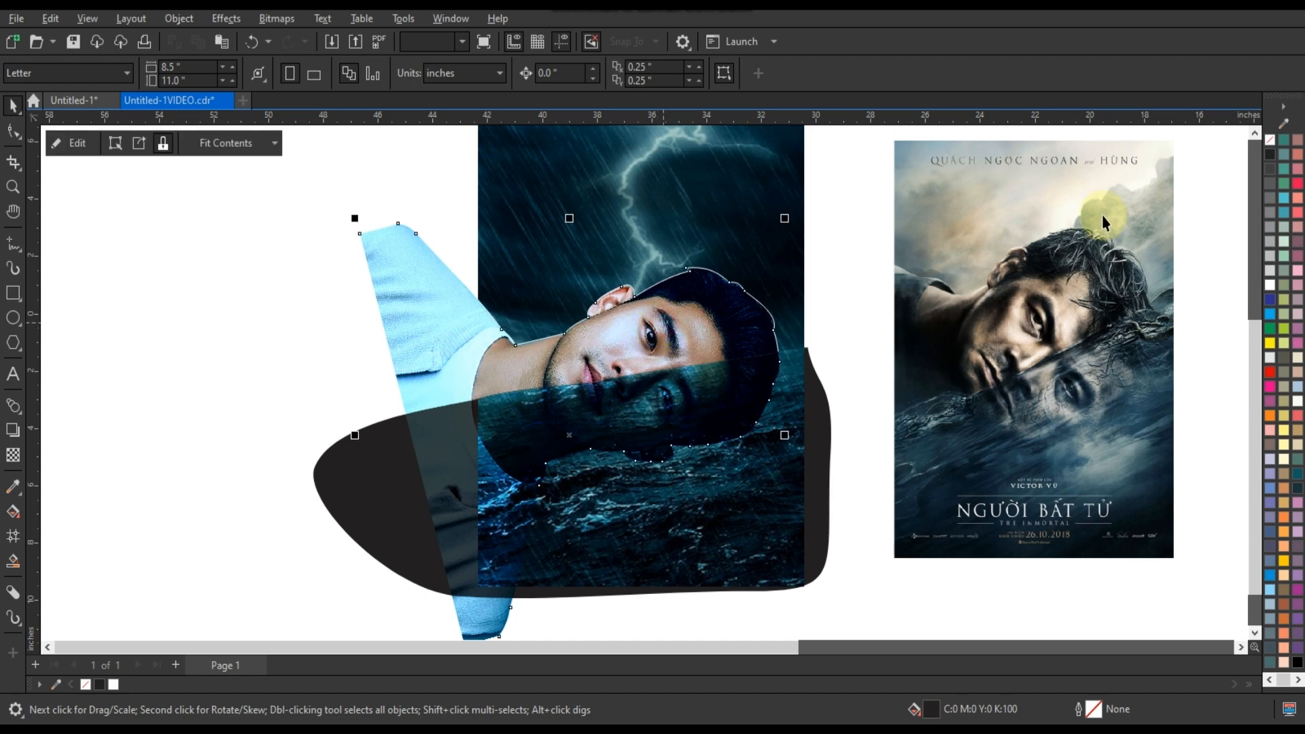
right_click(1271, 144)
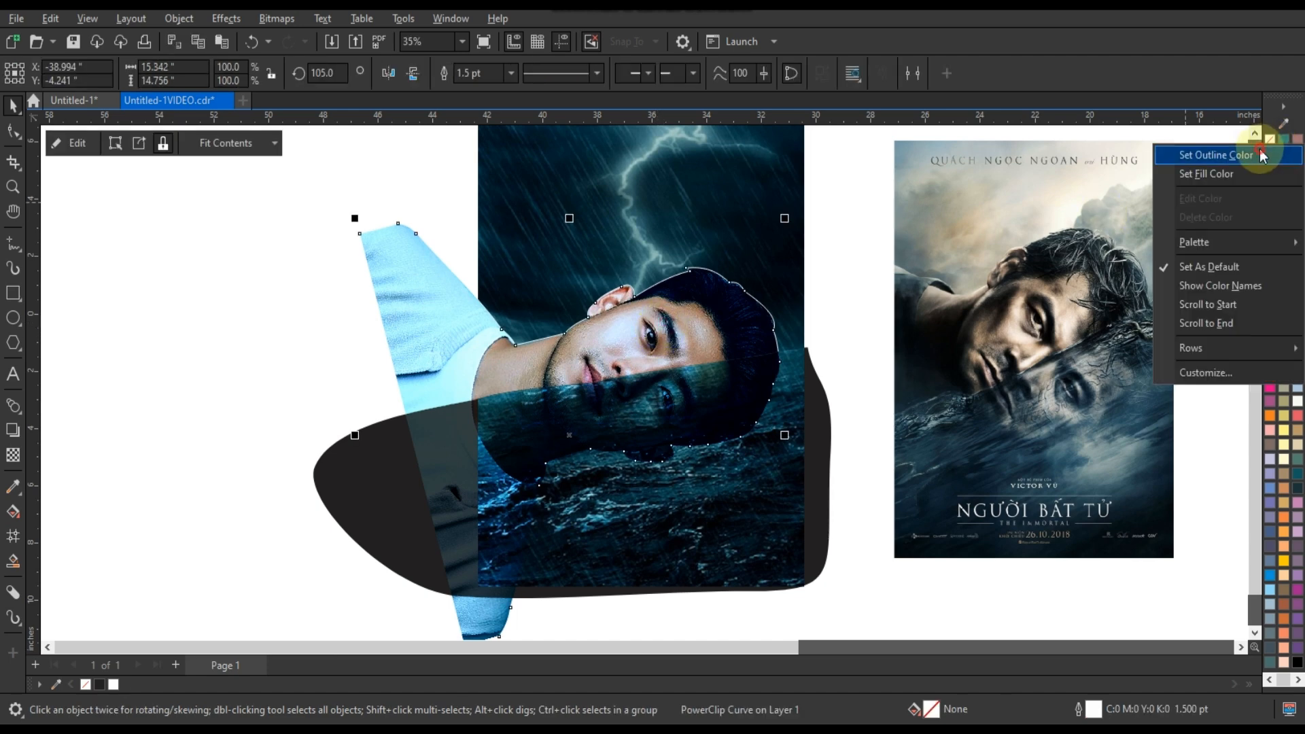
click(1259, 149)
click(312, 368)
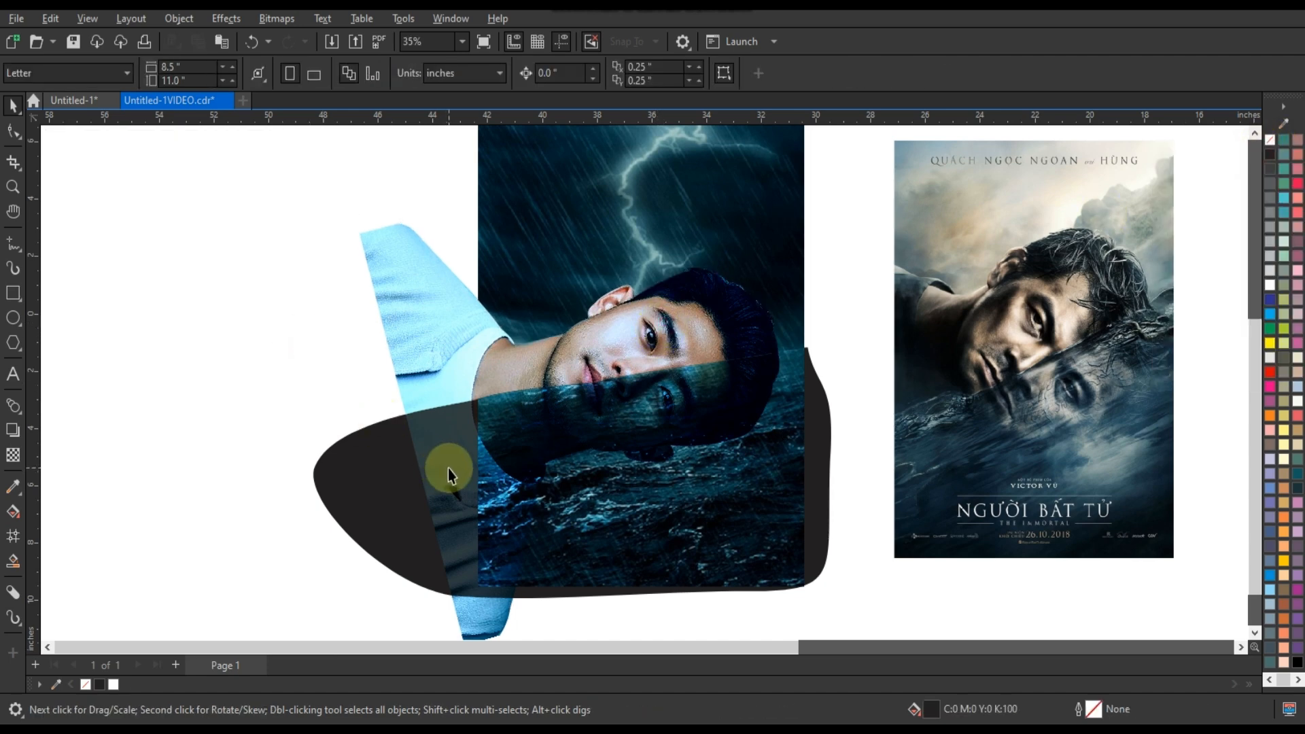
Draw a black-filled rectangle about 11.6 by 17.8 inches covering the storm image
scroll(448, 468, down, 2)
click(12, 186)
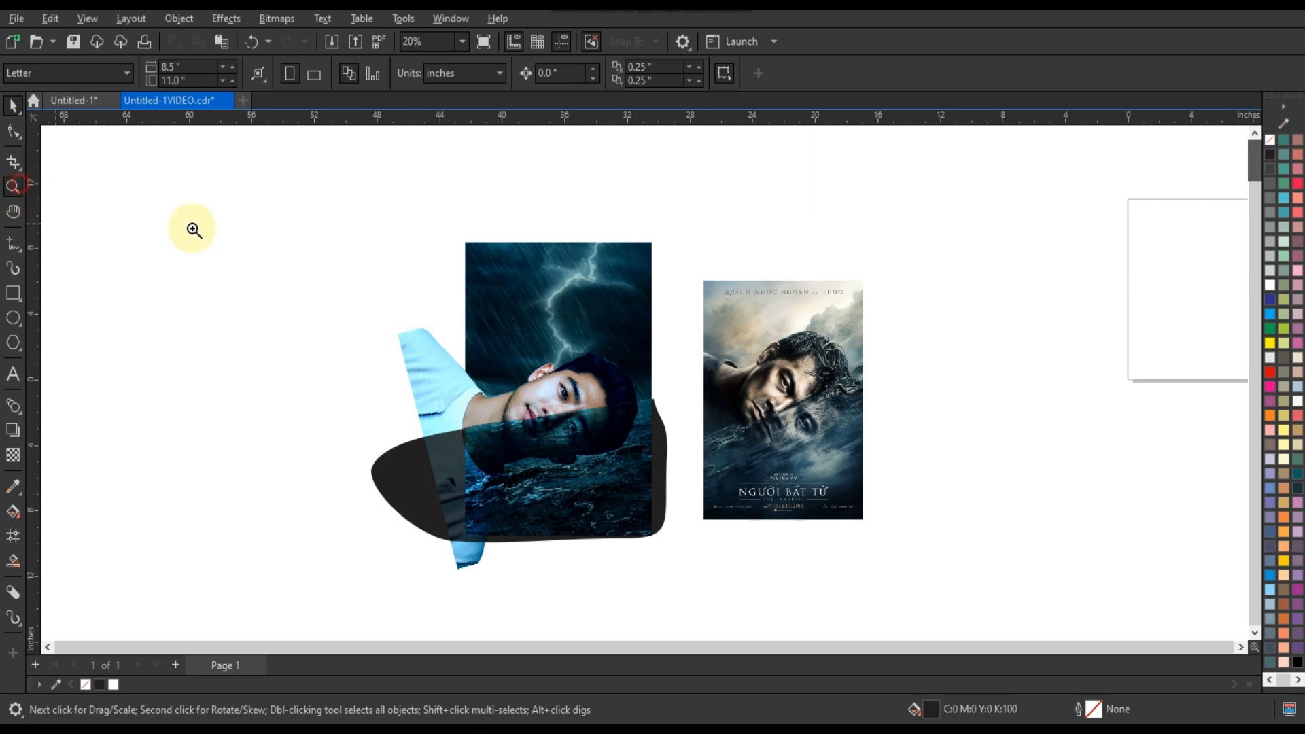
drag(440, 202, 915, 567)
click(13, 293)
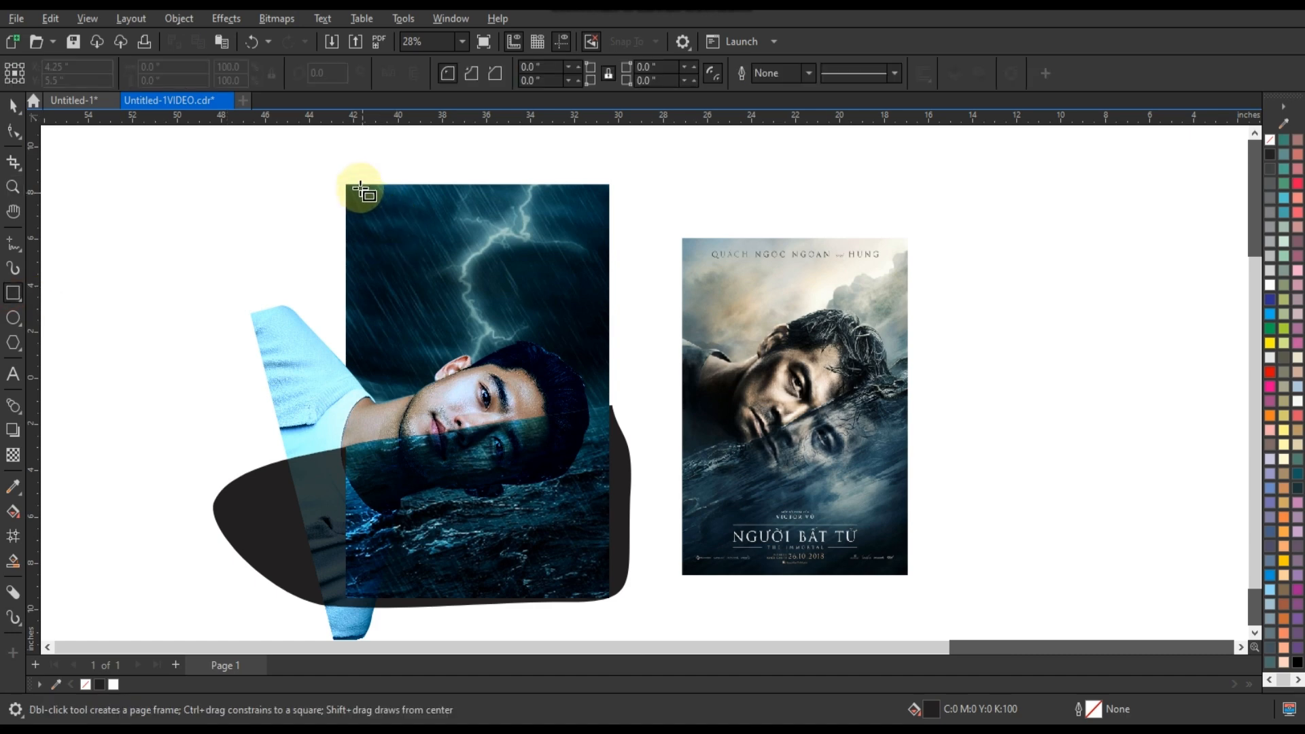
drag(347, 185, 607, 601)
click(12, 104)
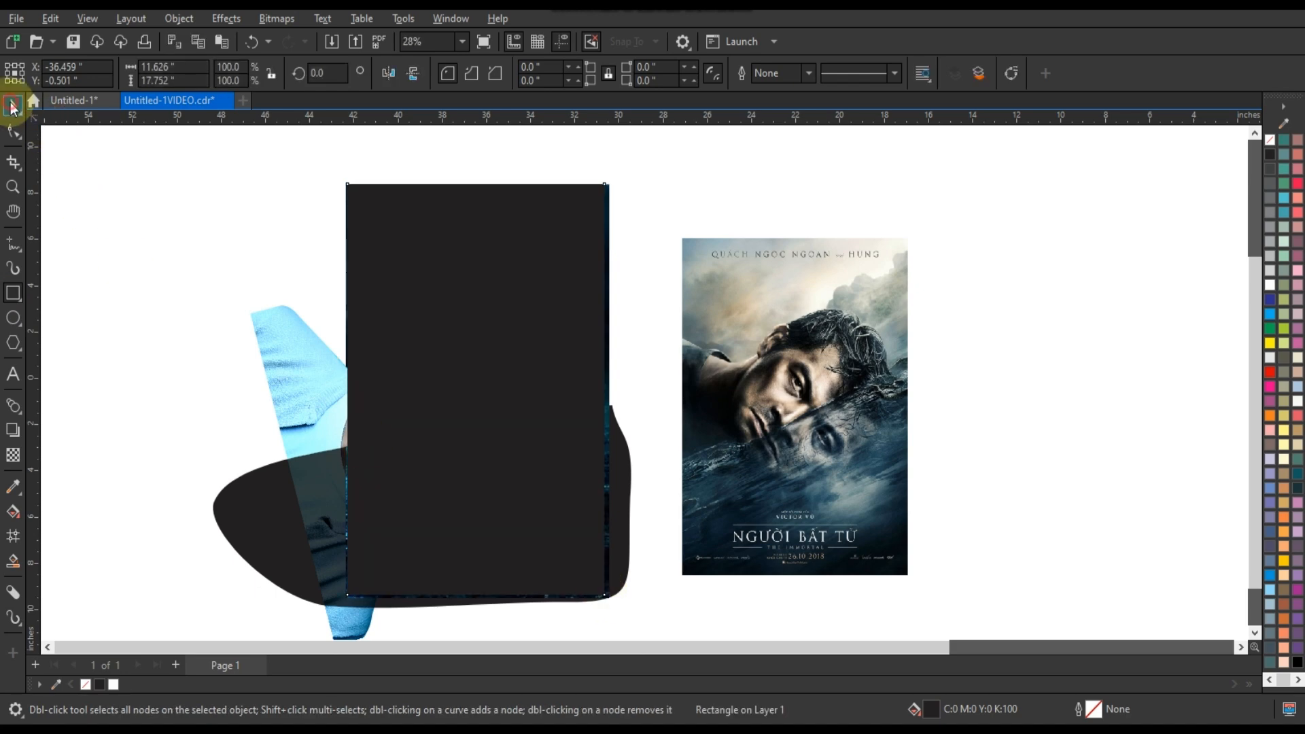
PowerClip all the composite pieces inside the black rectangle to crop them to the poster area
drag(165, 146, 673, 617)
key(alt+j)
key(w)
key(p)
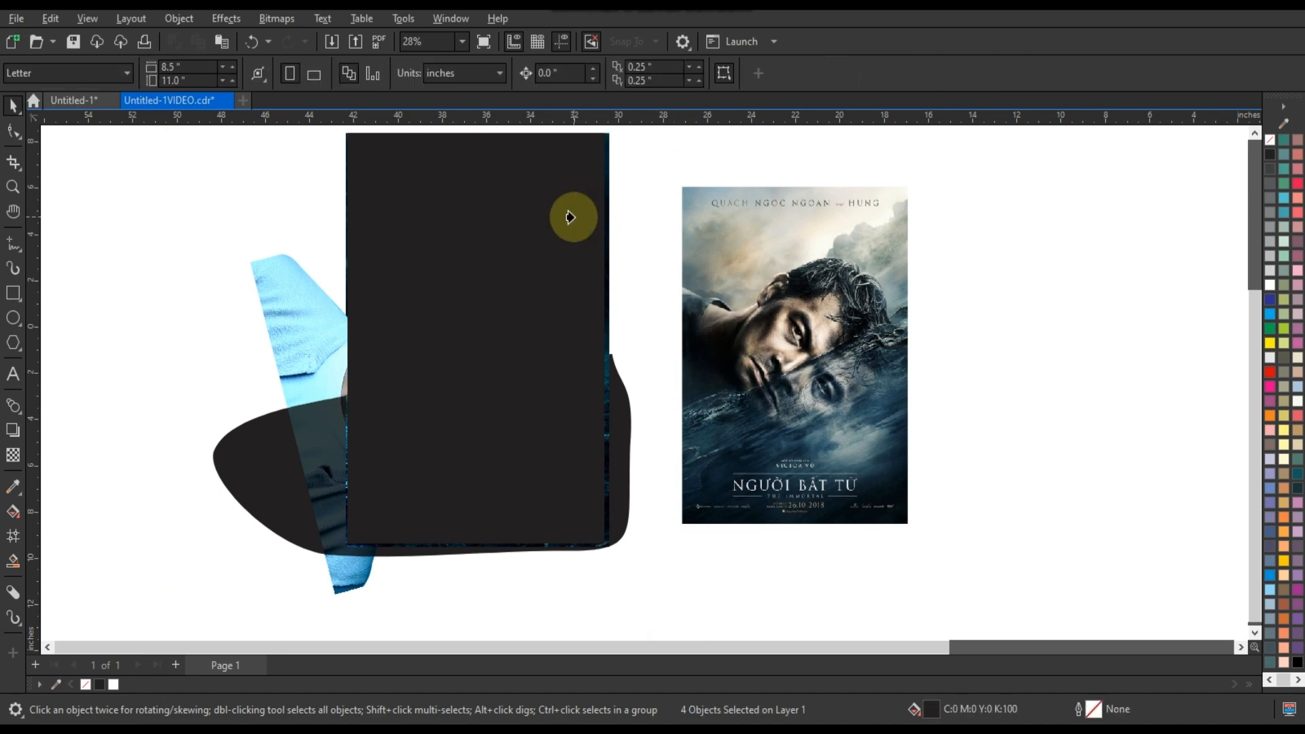
click(573, 217)
scroll(574, 217, up, 1)
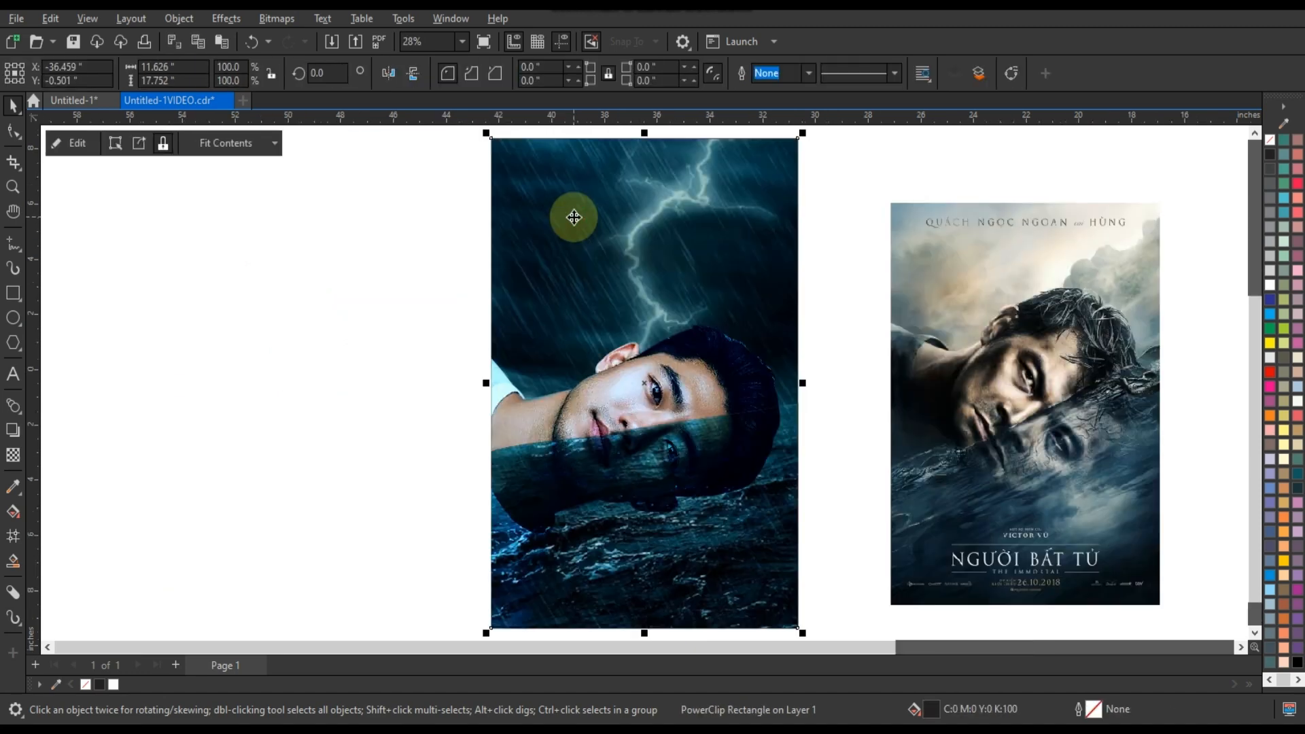
click(339, 348)
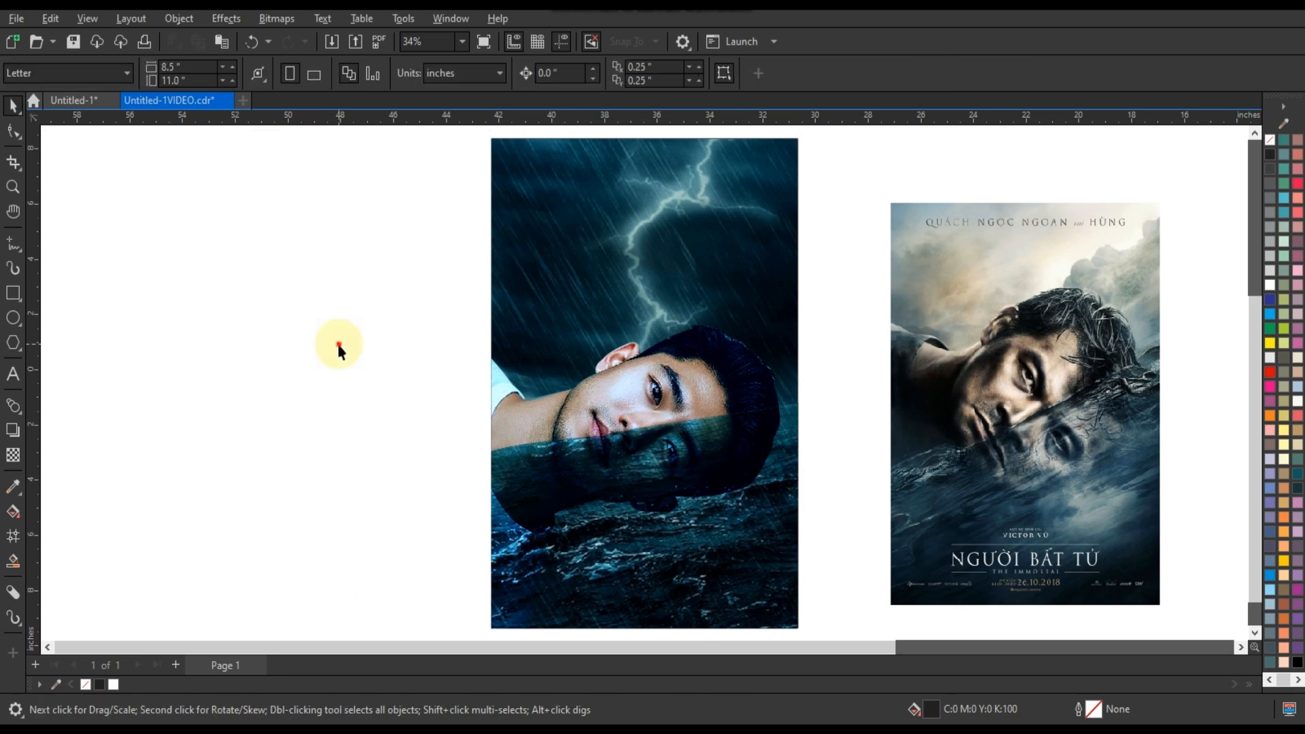
Open the poster rectangle's PowerClip contents for editing and select the submerged portrait piece
click(718, 348)
right_click(718, 348)
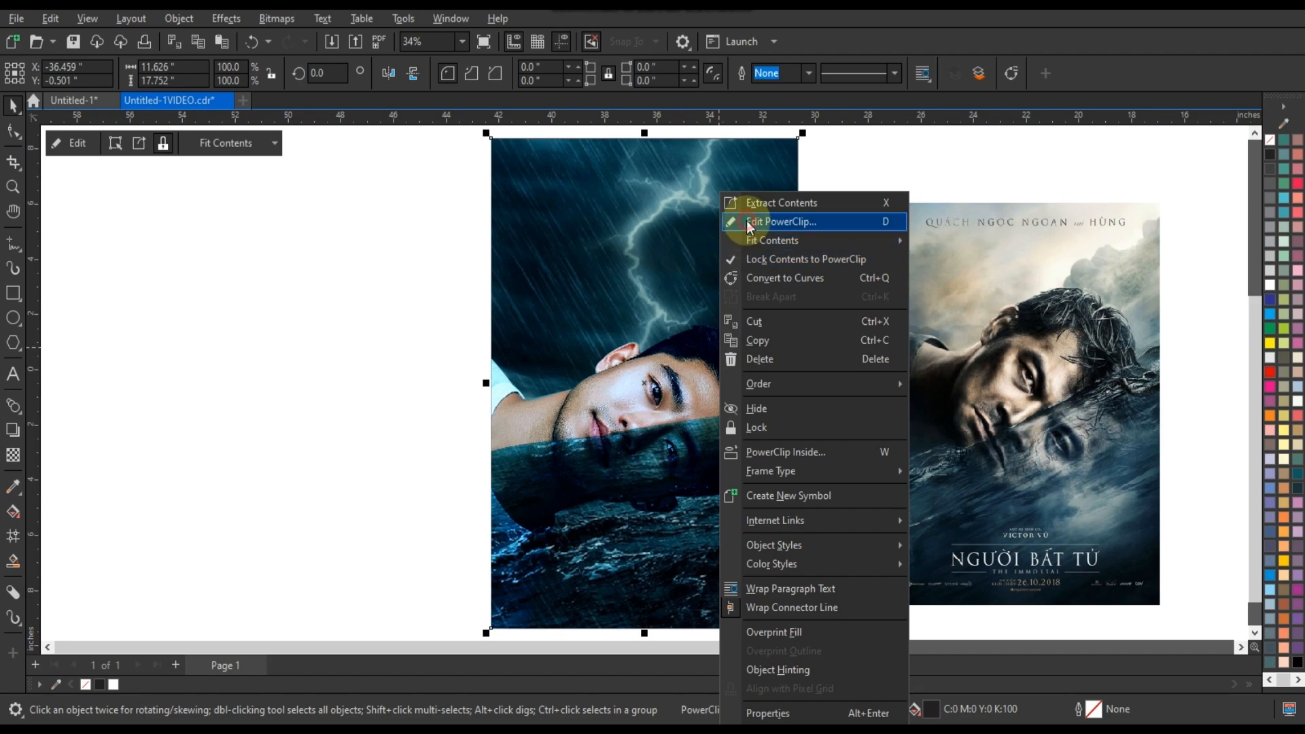
click(747, 221)
click(703, 461)
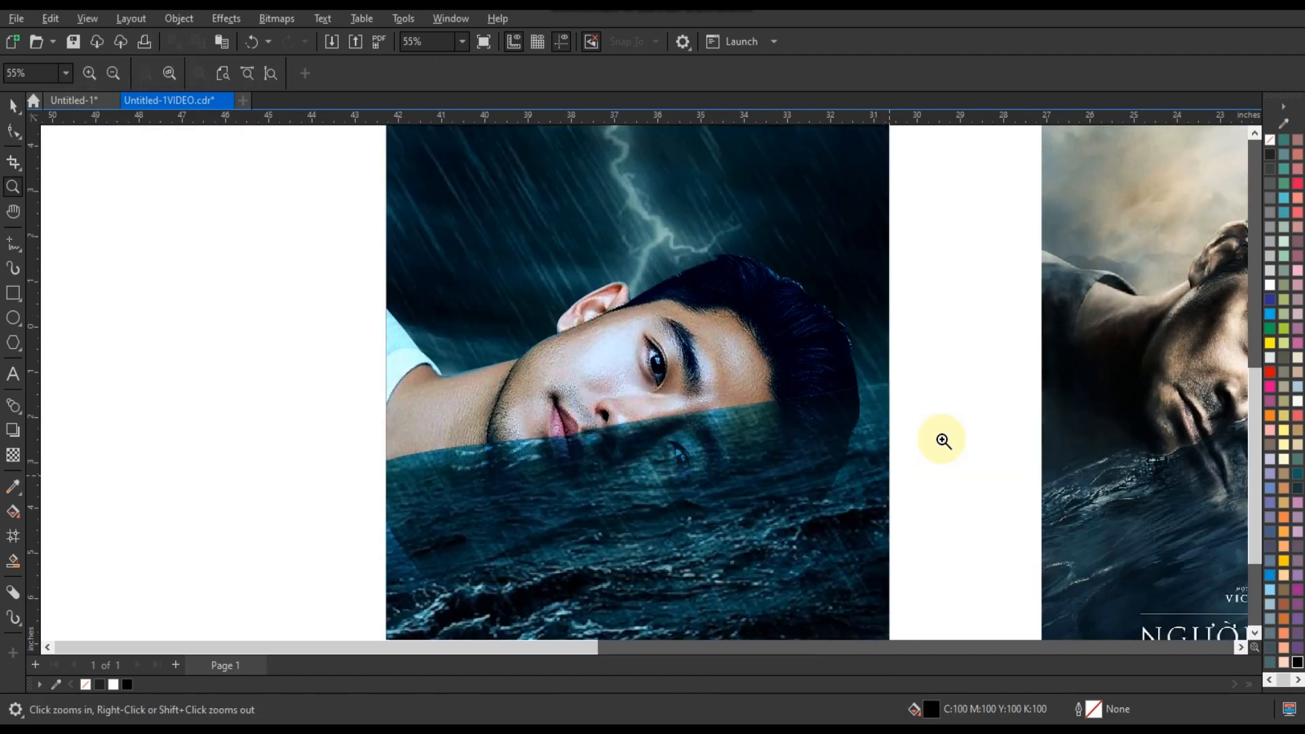
Preview the composite full screen and examine it side by side with the reference poster
key(F9)
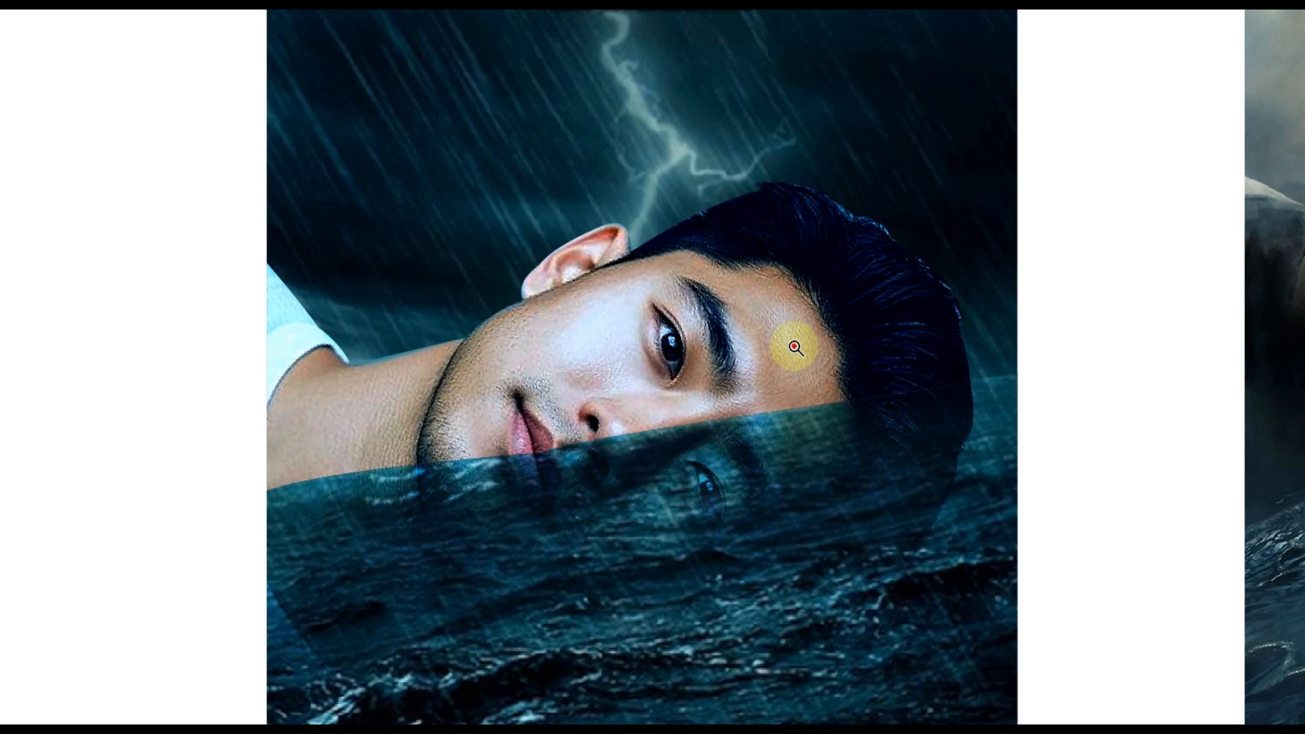
key(F9)
scroll(613, 353, down, 10)
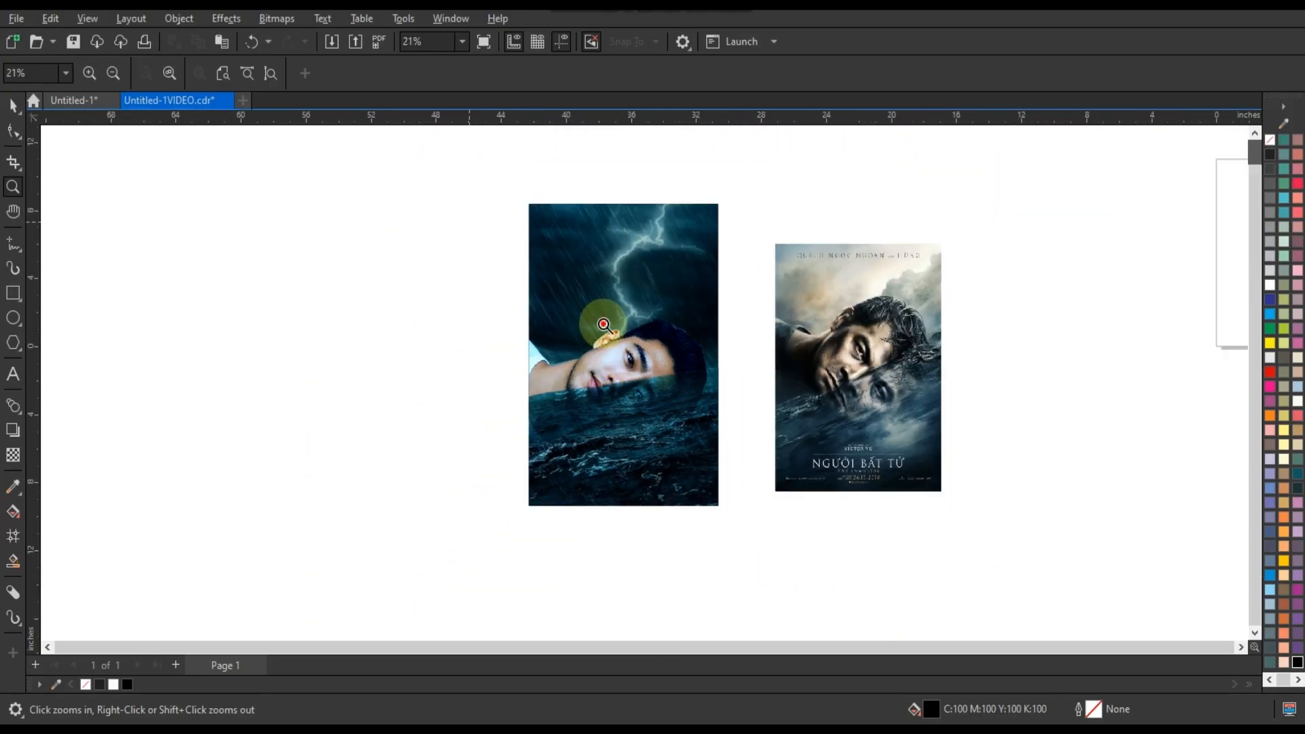
drag(472, 221, 987, 513)
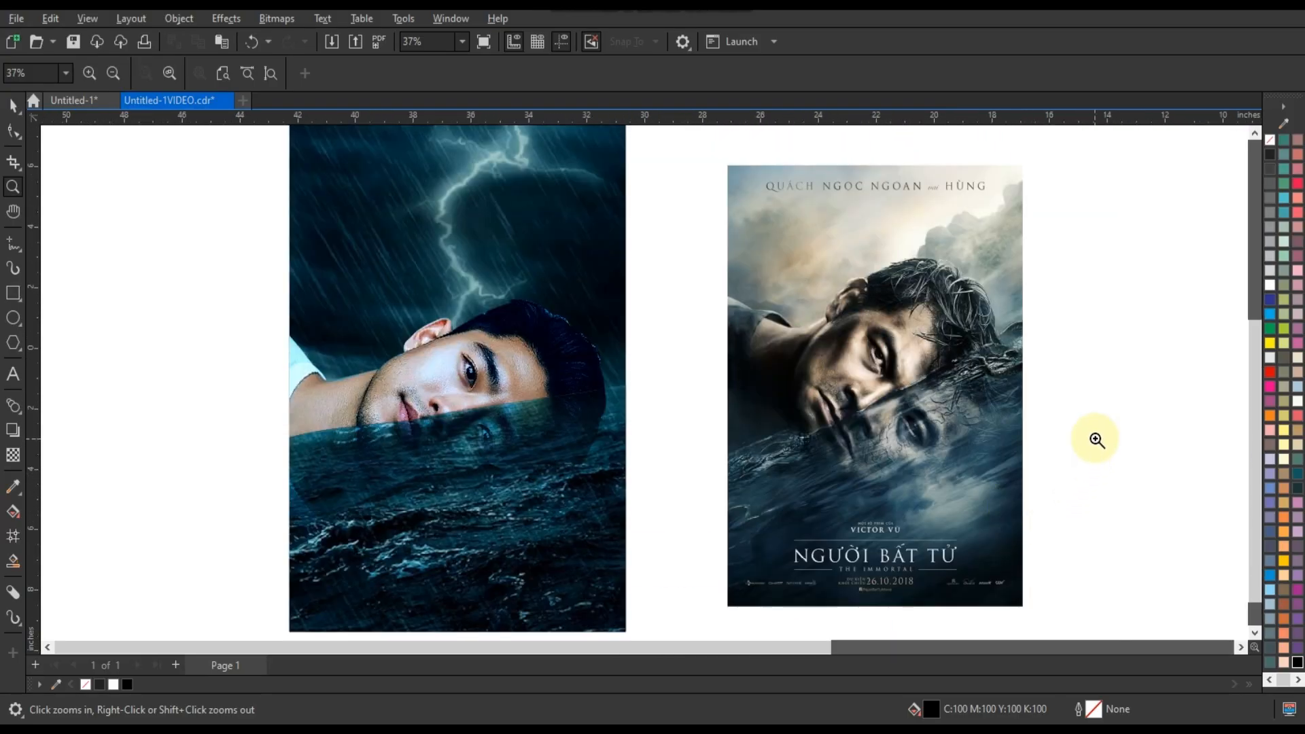